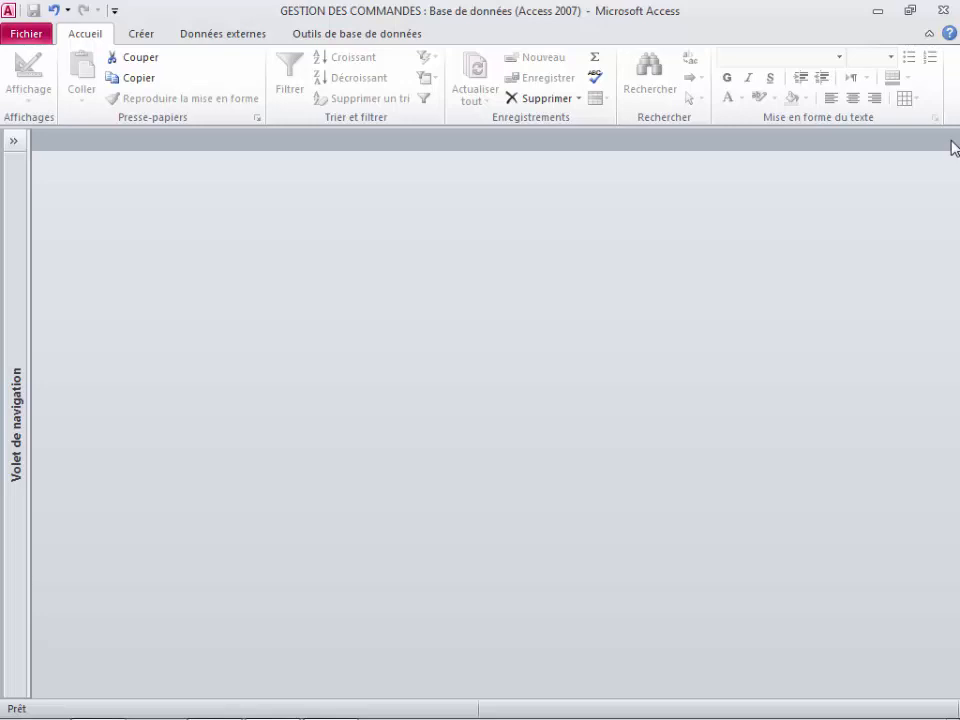
Expand the navigation pane and open the Detail_Commande table in design view
click(16, 145)
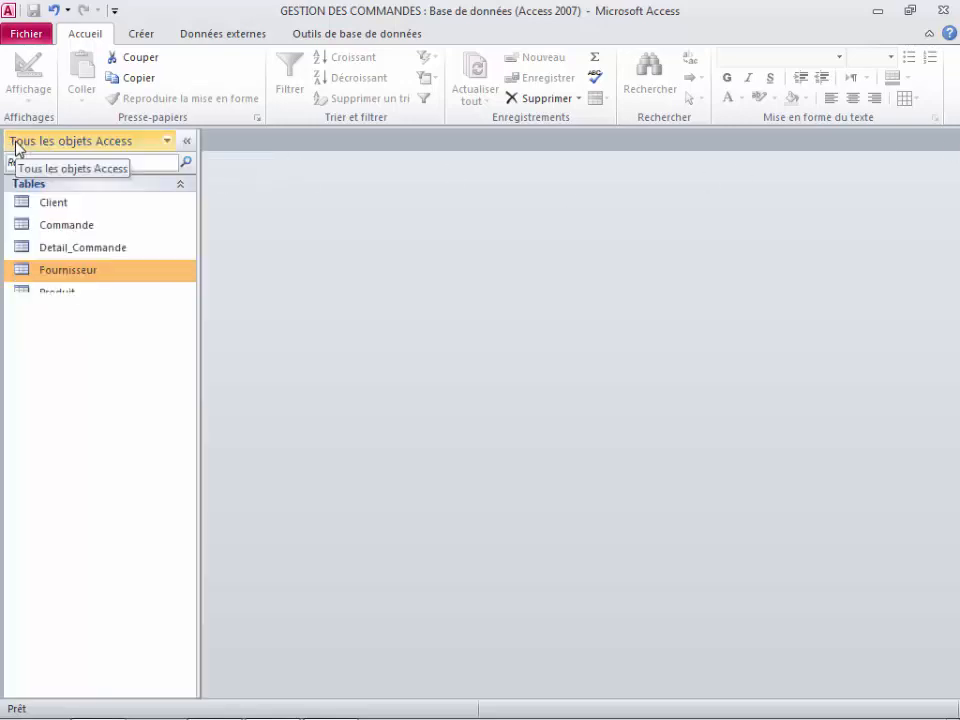
right_click(57, 255)
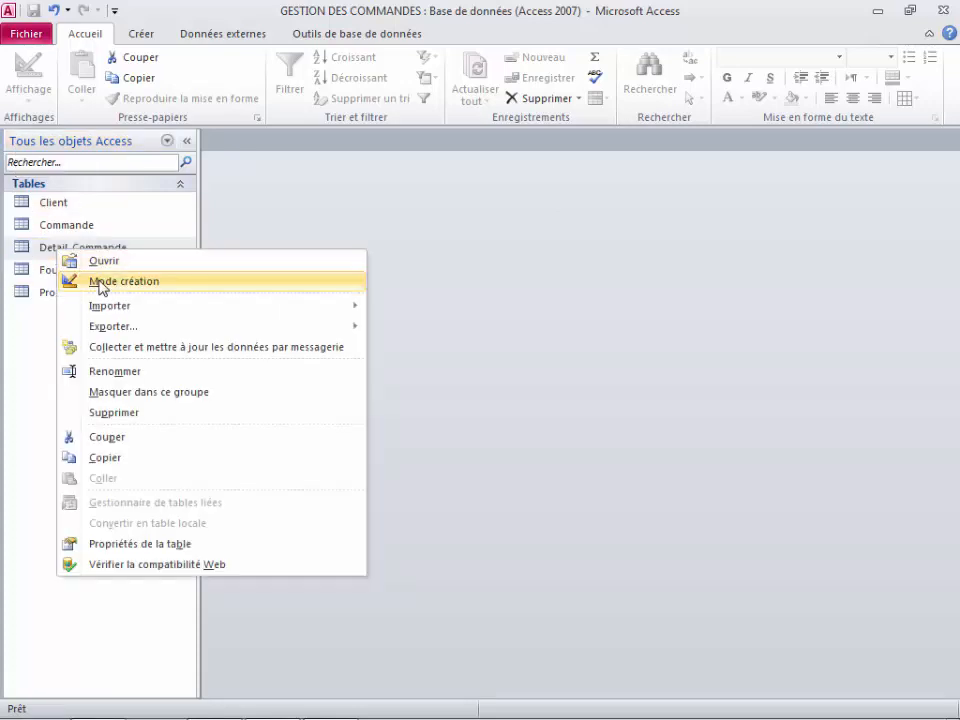
click(100, 284)
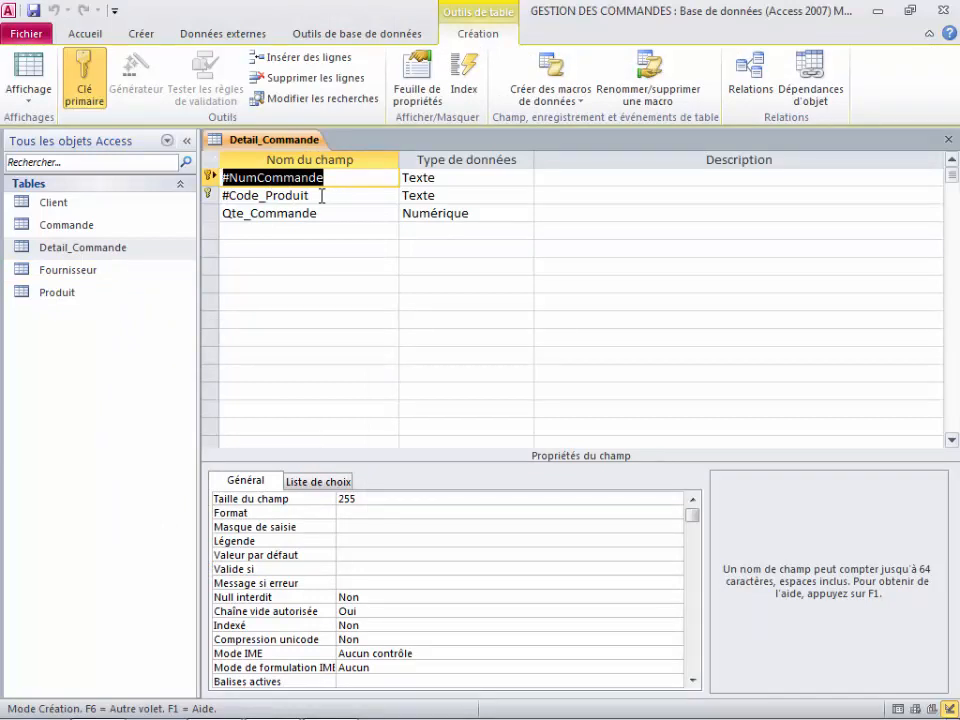
Start the lookup wizard for the #NumCommande field, drawing its values from the existing table Commande
click(464, 178)
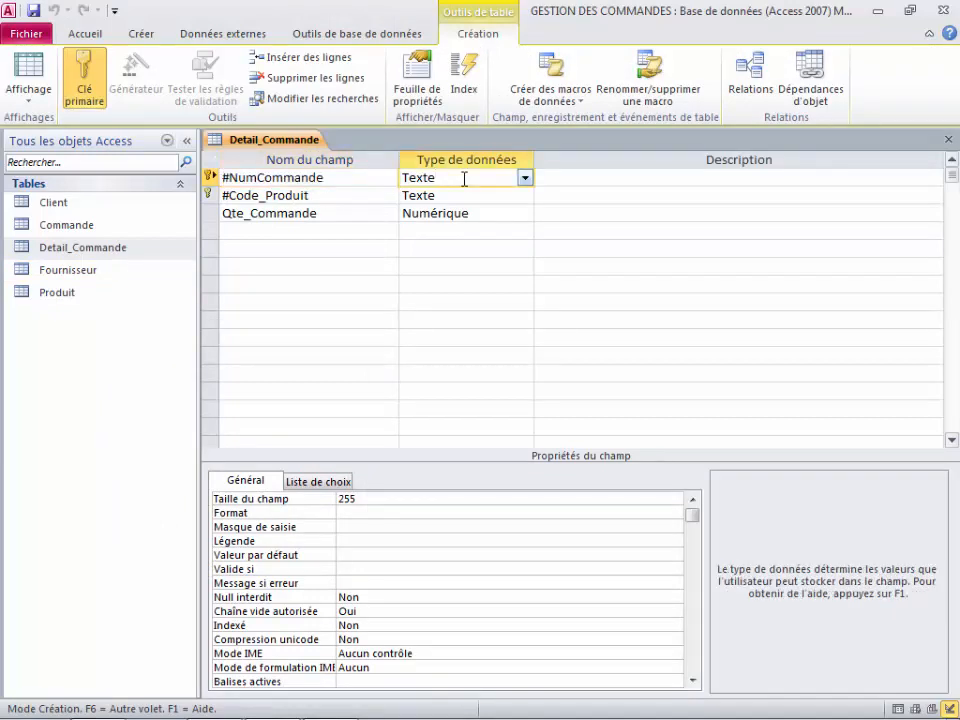
click(524, 178)
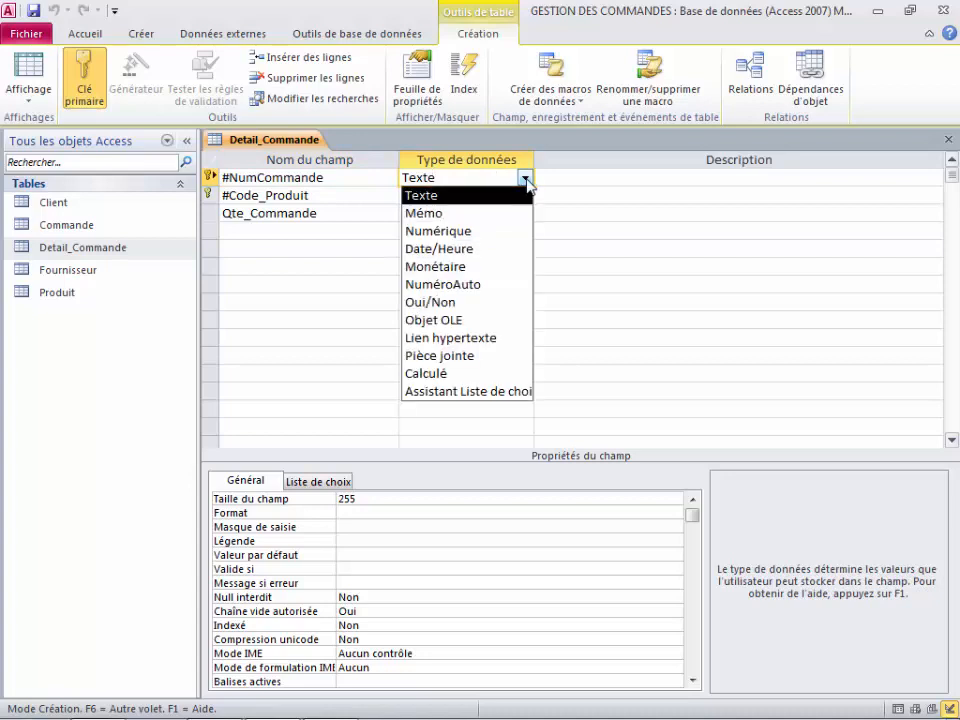
click(514, 391)
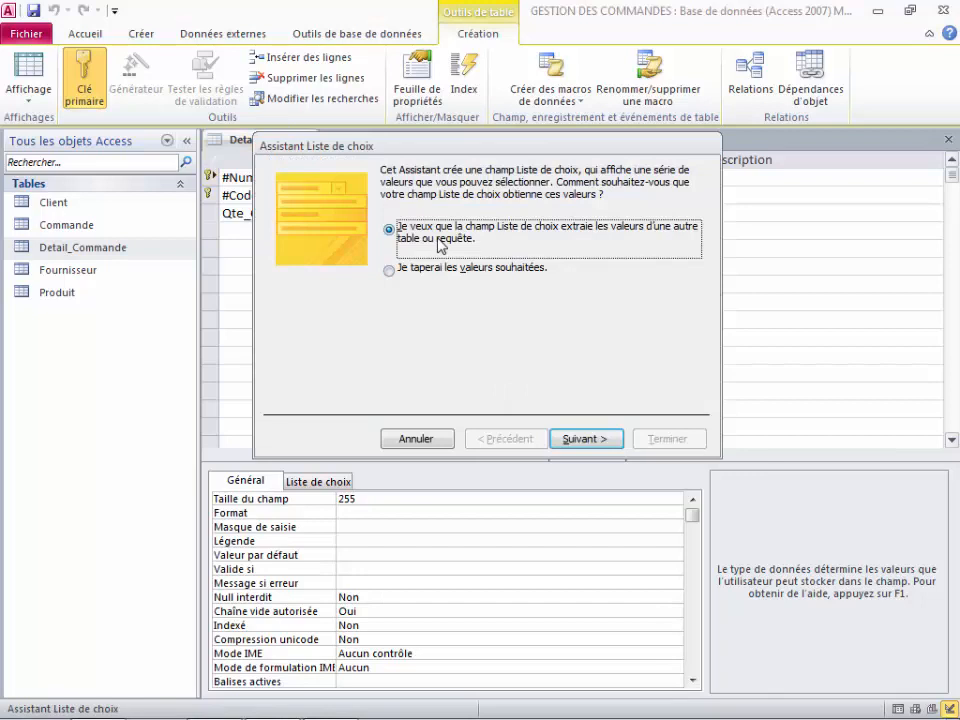
click(585, 440)
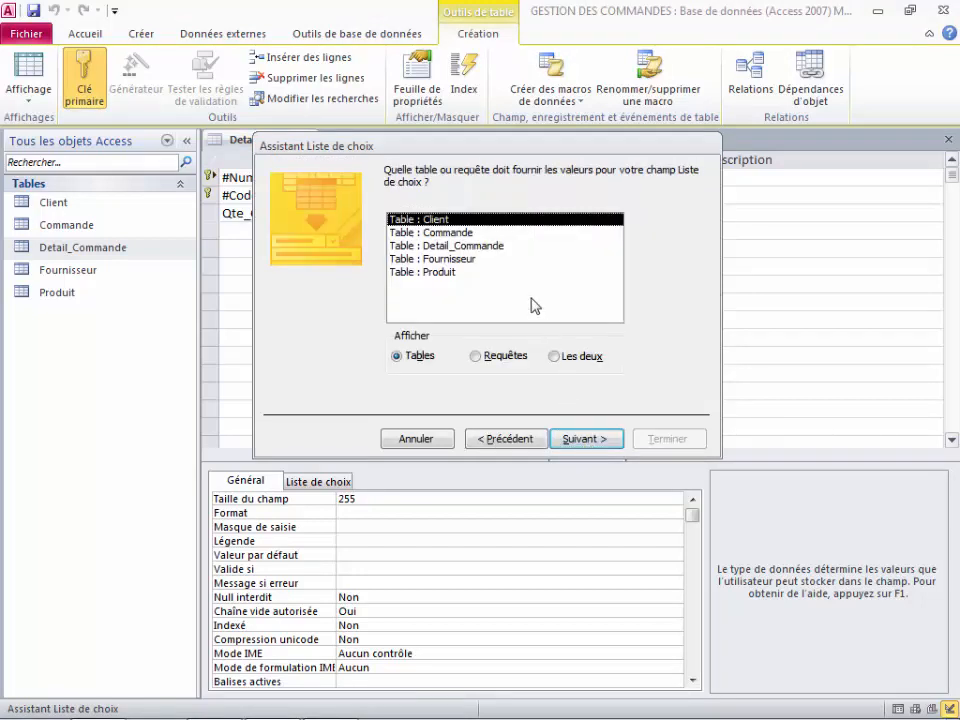
click(465, 233)
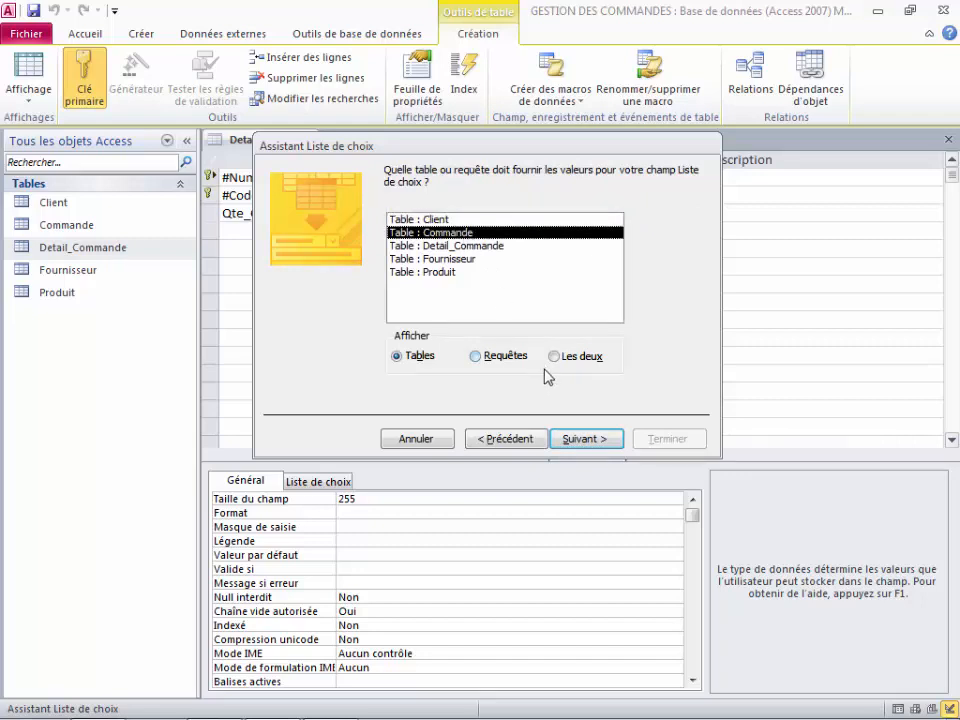
click(584, 439)
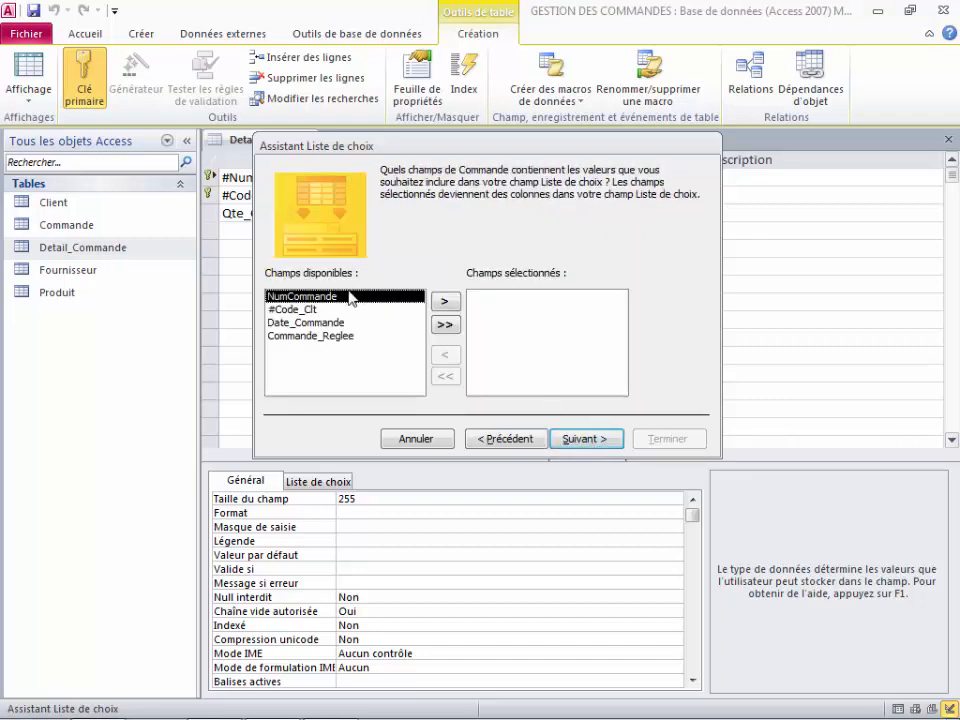
Include NumCommande as the lookup column without any sorting, finish the wizard and save the table
click(445, 305)
click(588, 442)
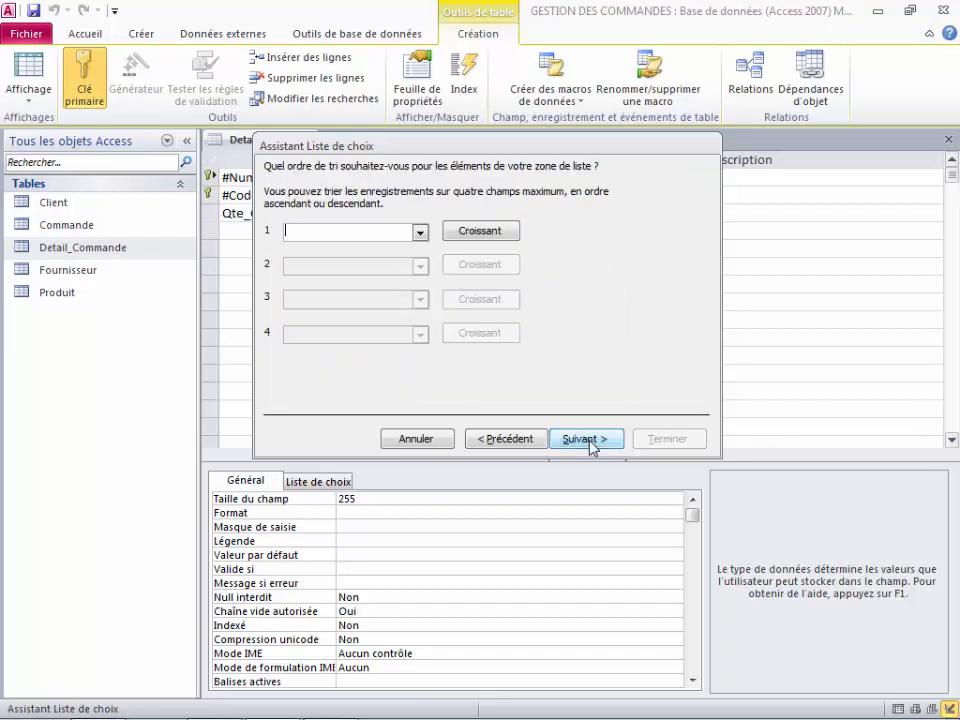
click(588, 440)
click(588, 440)
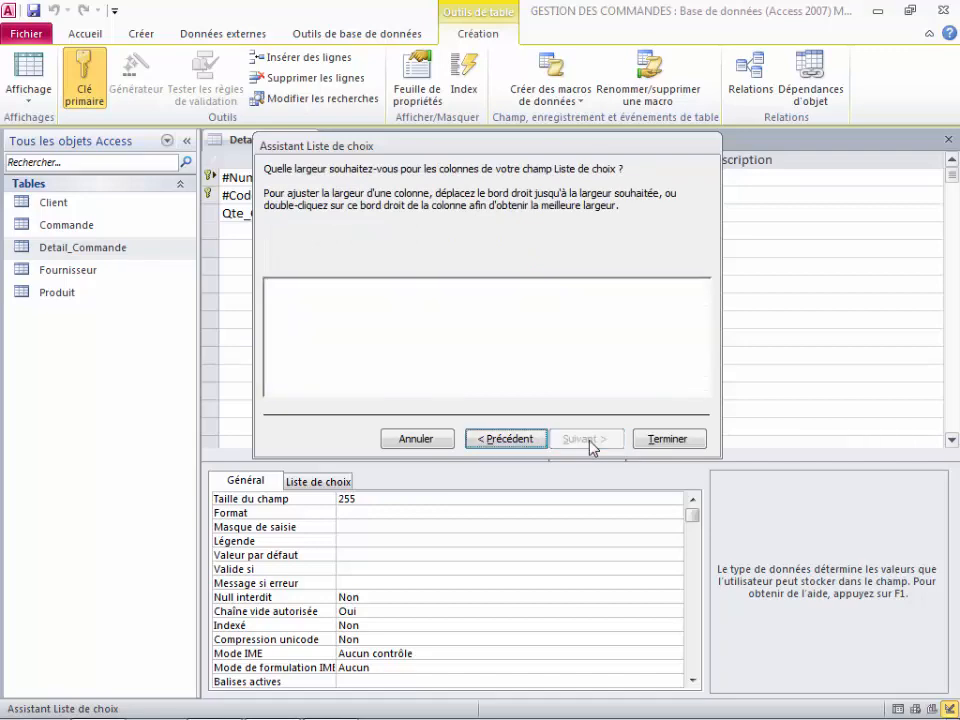
click(665, 442)
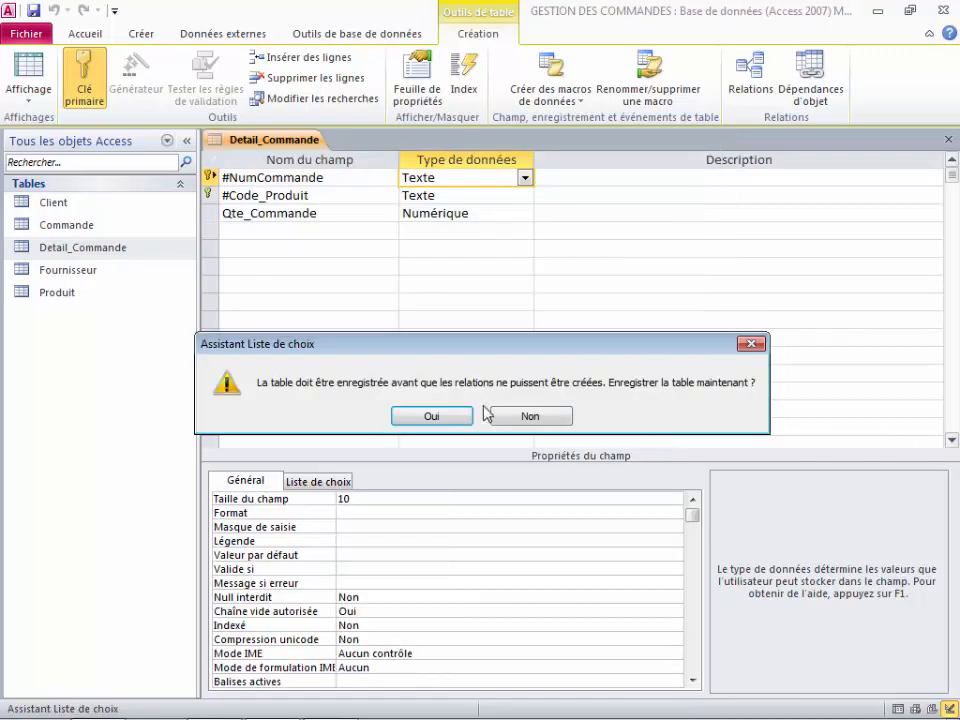
click(450, 418)
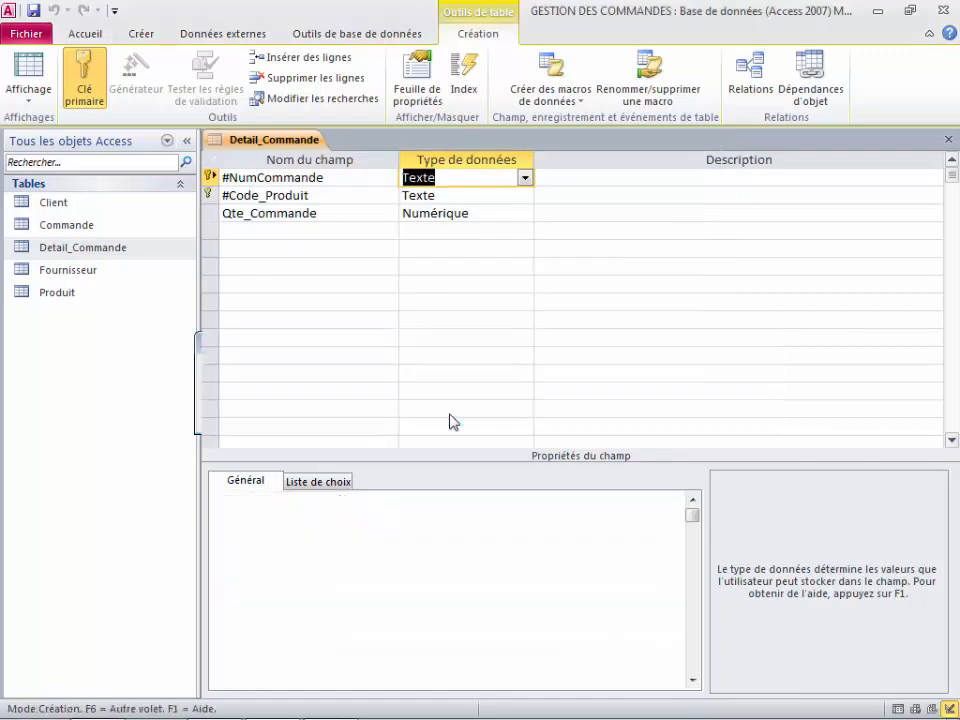
Start the lookup wizard for the #Code_Produit field, drawing its values from the existing table Produit
click(441, 195)
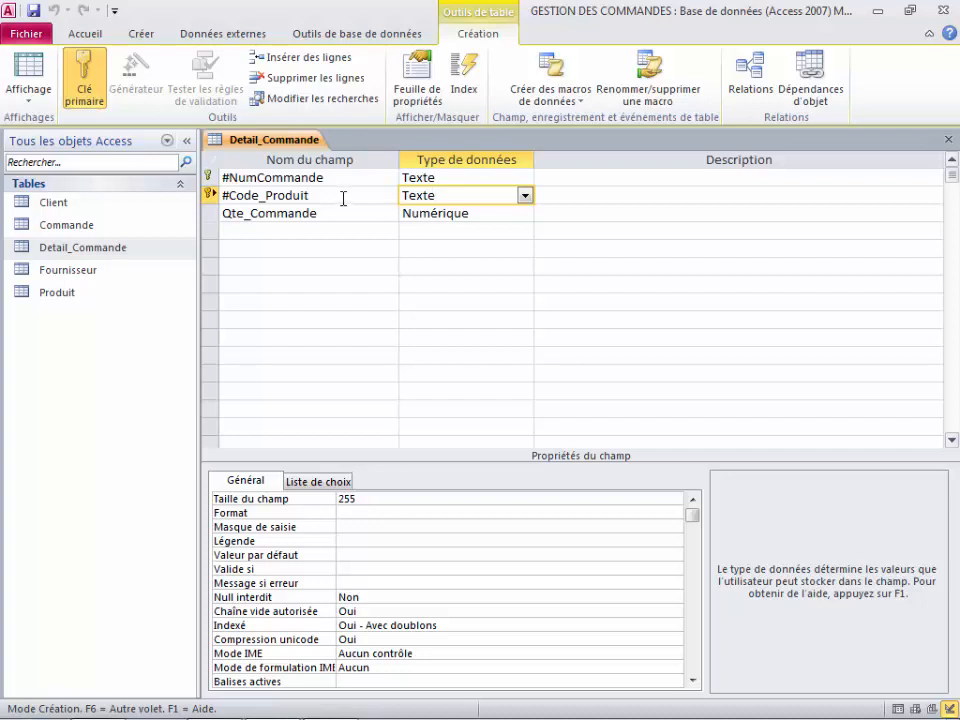
click(524, 196)
click(489, 409)
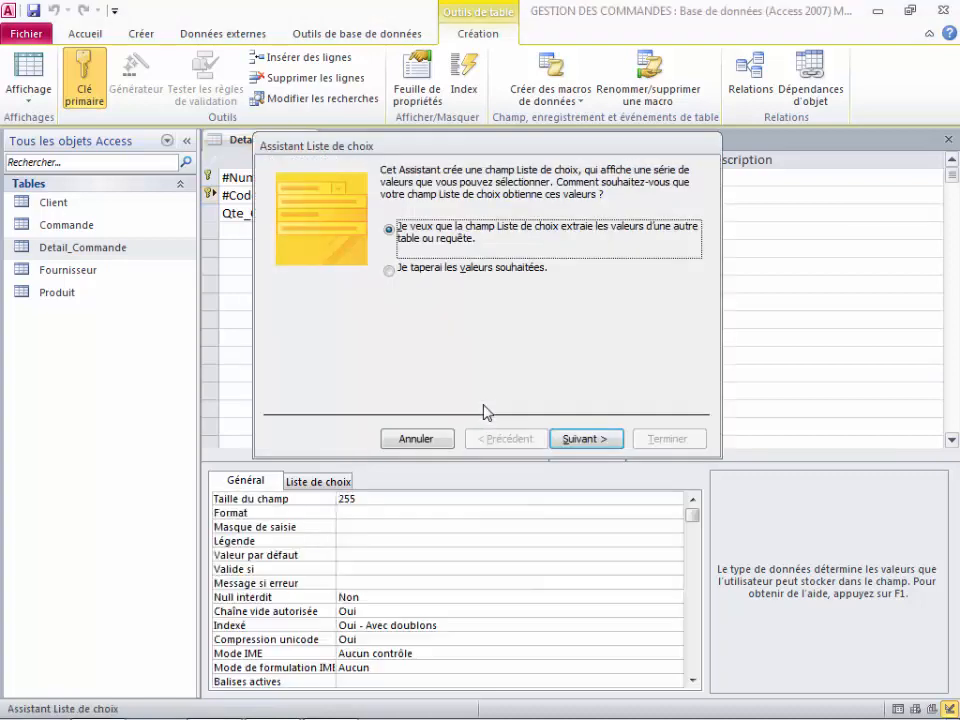
click(568, 438)
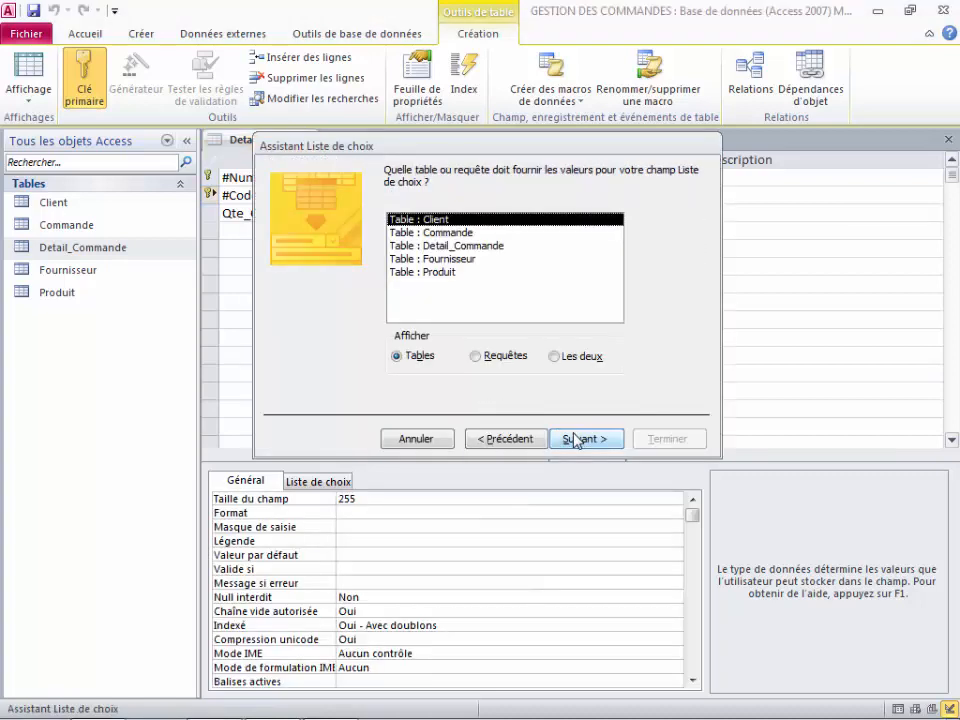
click(444, 275)
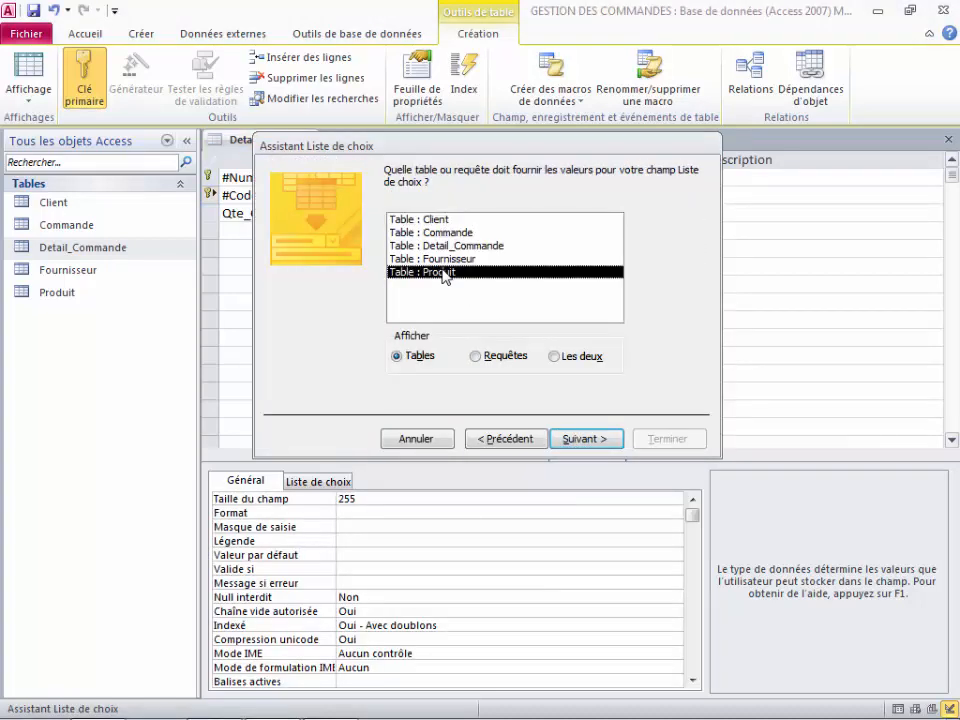
click(576, 438)
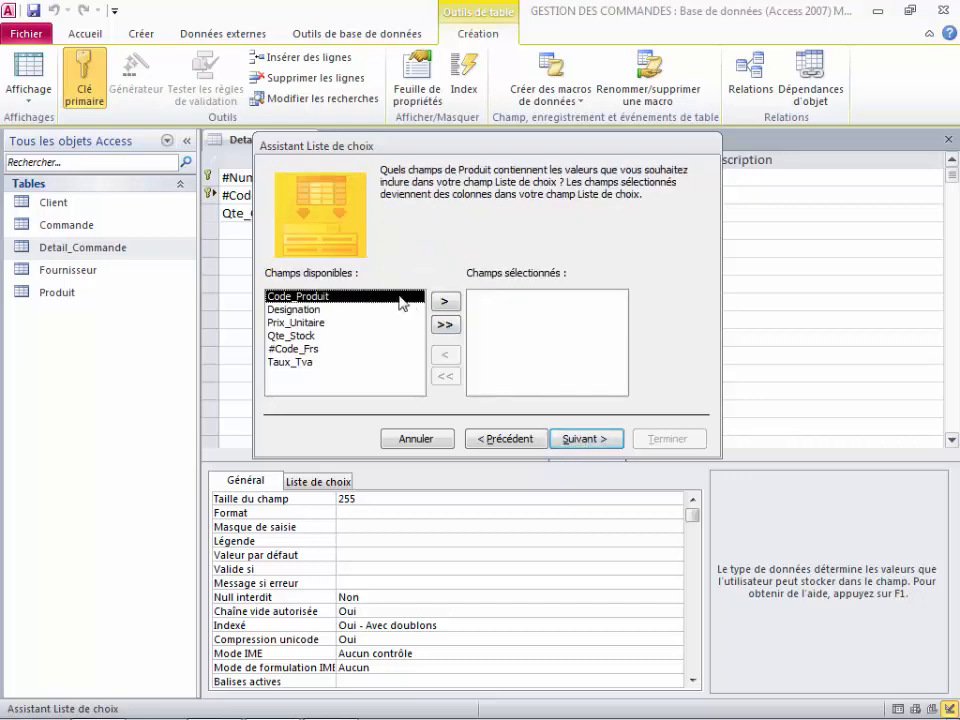
Use Code_Produit as the lookup column, finish the wizard, save the table and close Detail_Commande
click(445, 302)
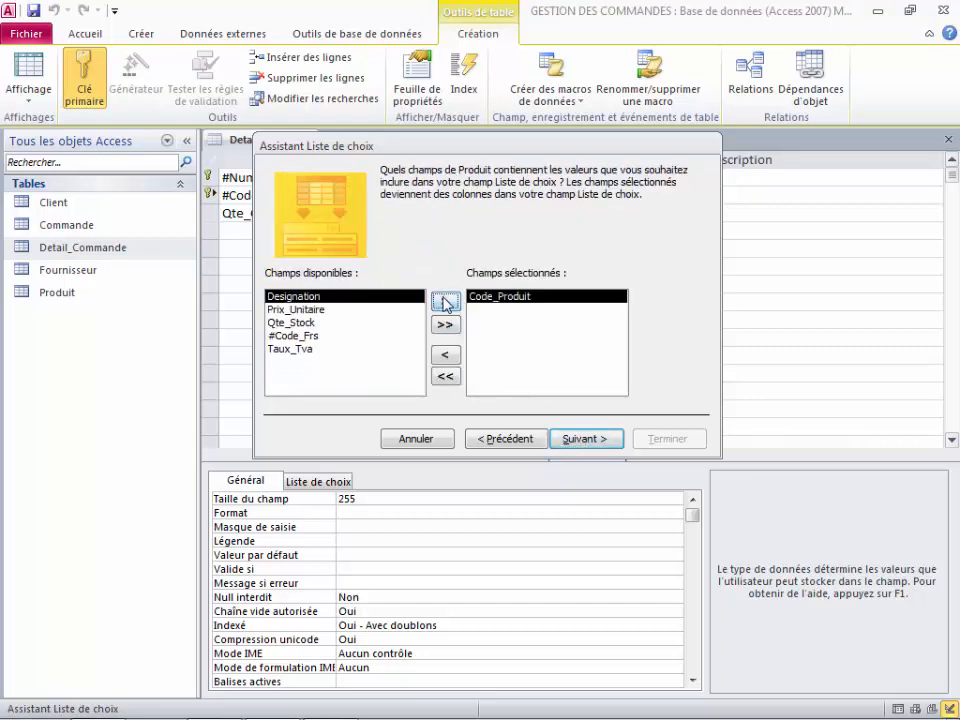
click(578, 440)
click(580, 441)
click(580, 441)
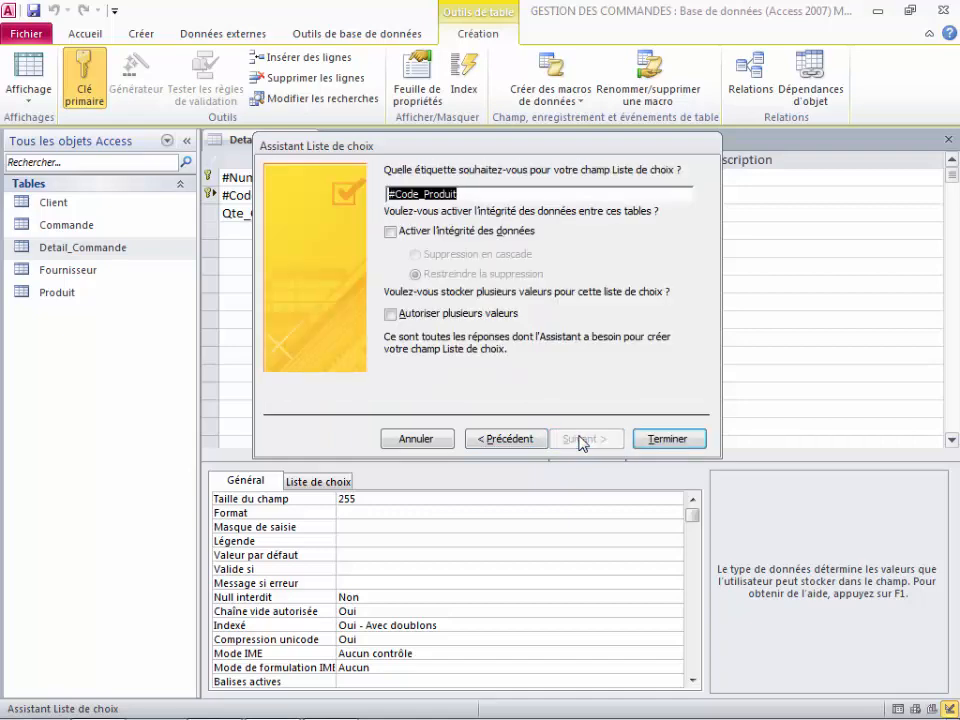
click(668, 442)
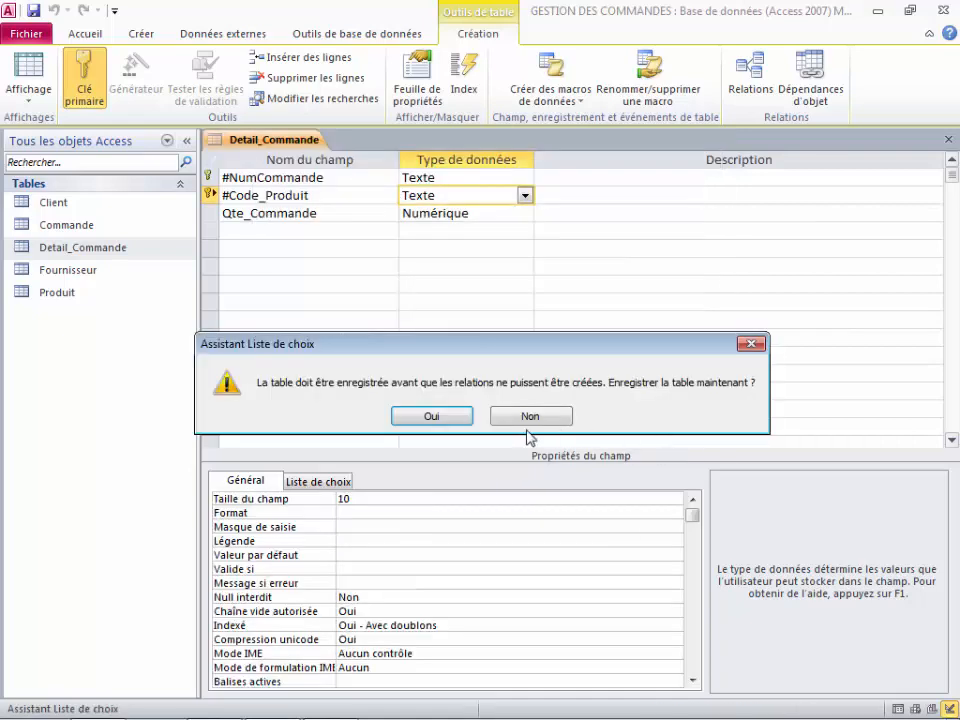
click(443, 419)
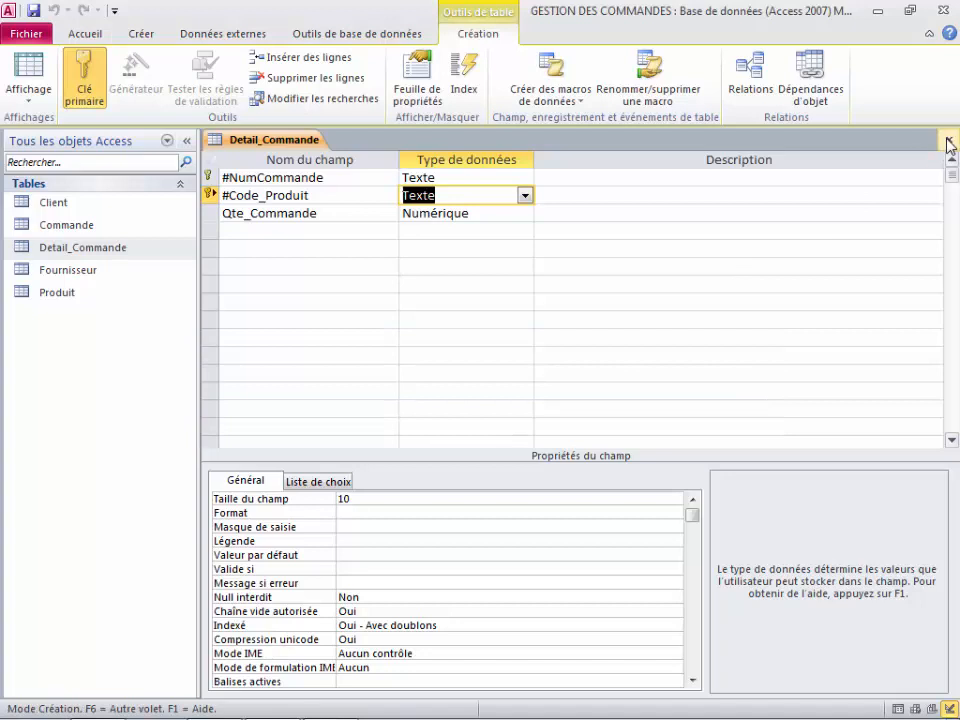
click(948, 139)
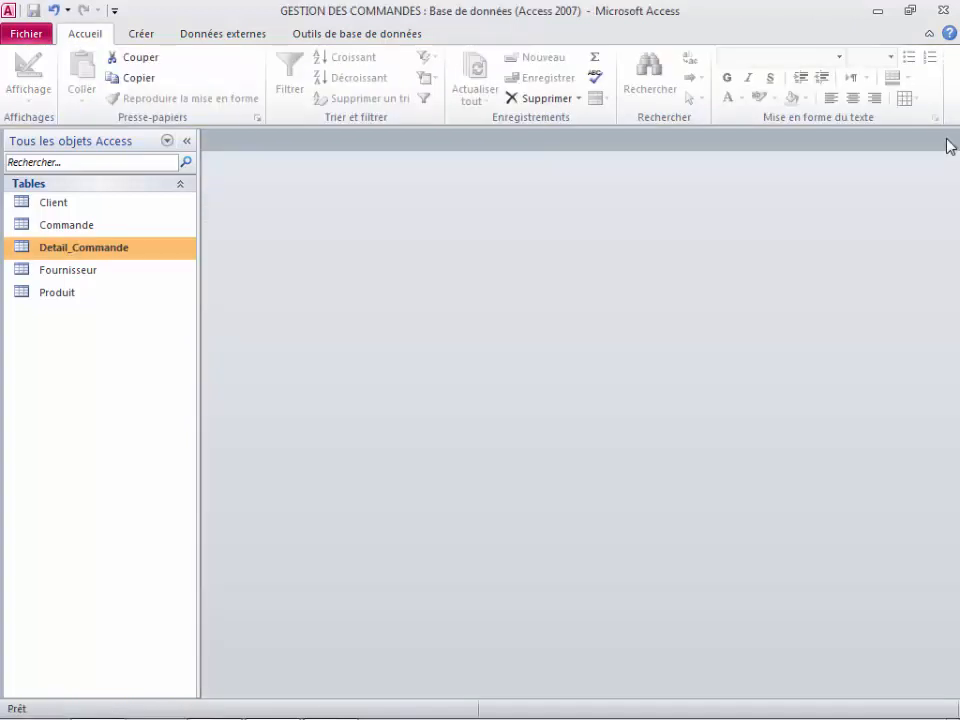
Open the database's relationships diagram and show all relationships
click(356, 37)
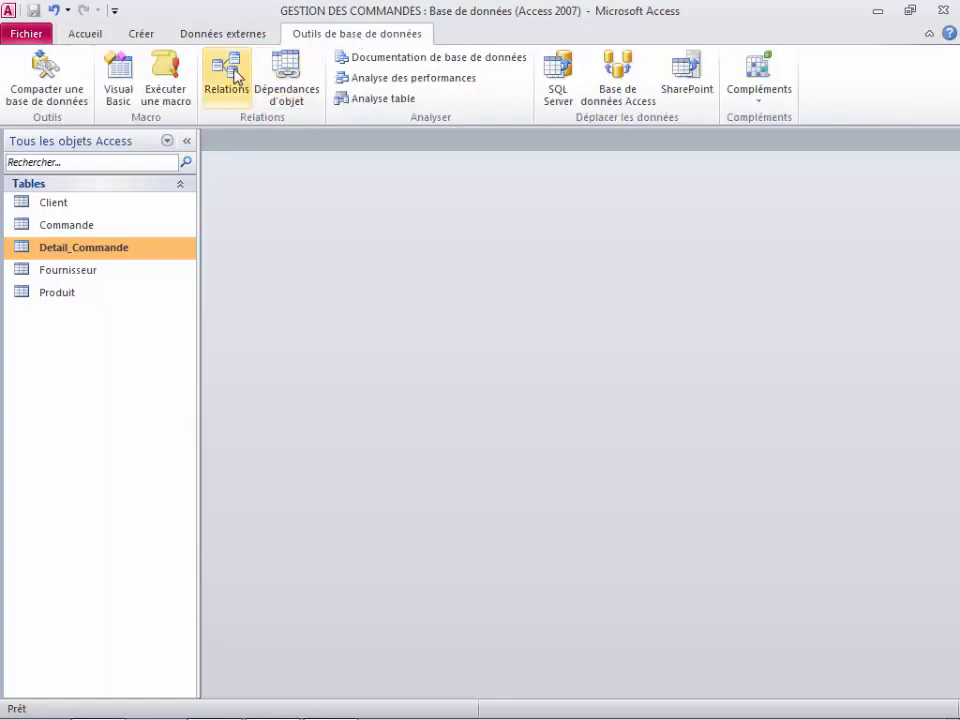
click(226, 86)
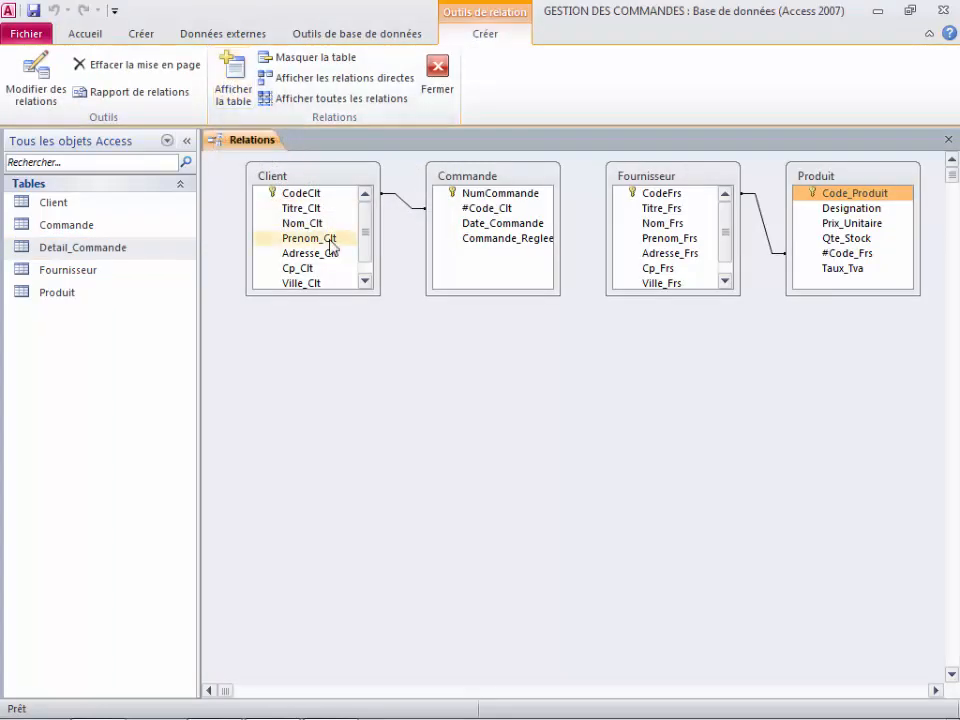
click(307, 99)
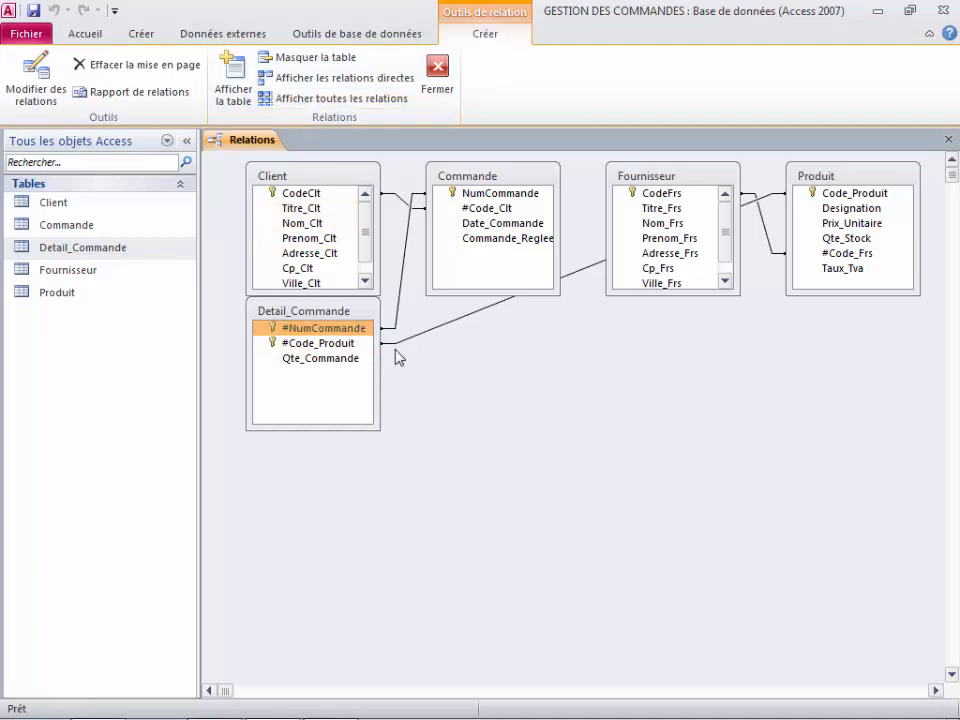
Place Detail_Commande between Commande and Produit in the diagram, moving Fournisseur below Produit to make room
drag(341, 321, 658, 322)
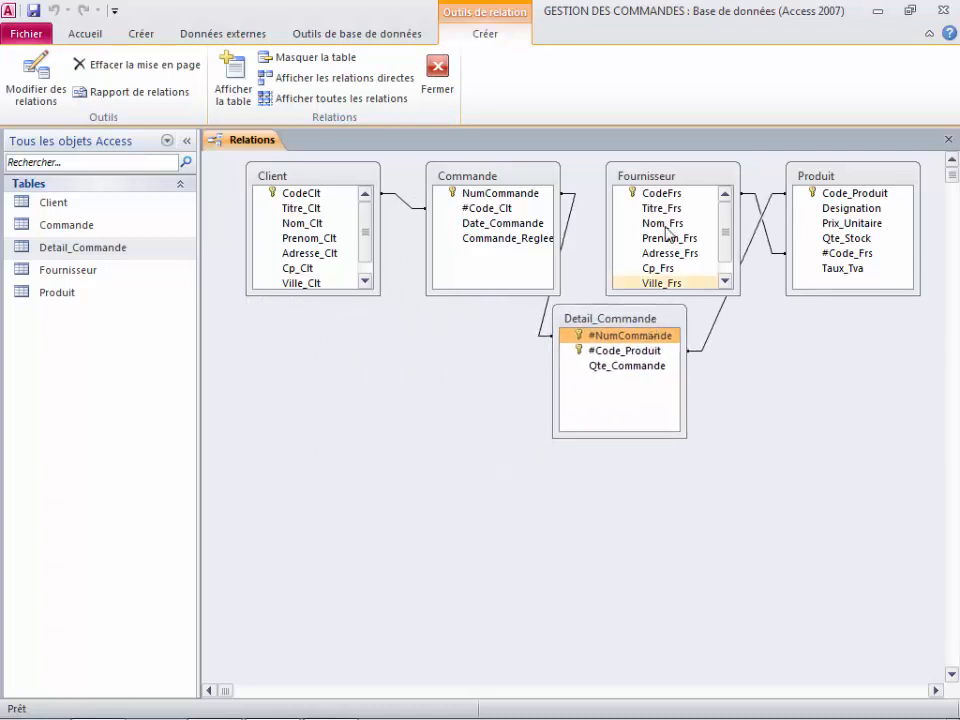
drag(674, 180, 938, 364)
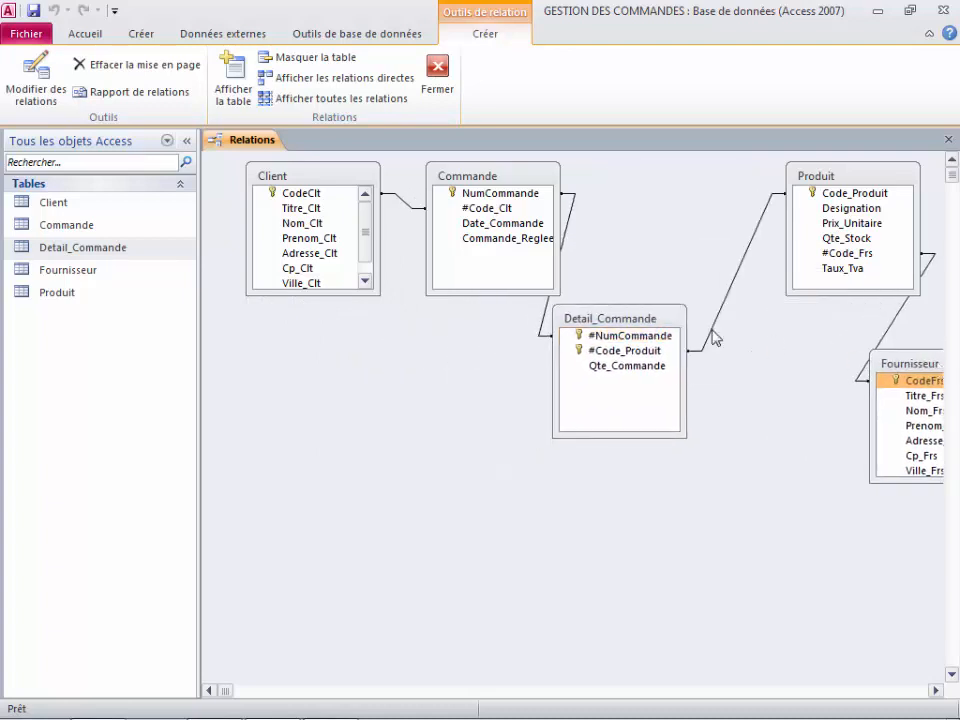
drag(643, 318, 690, 187)
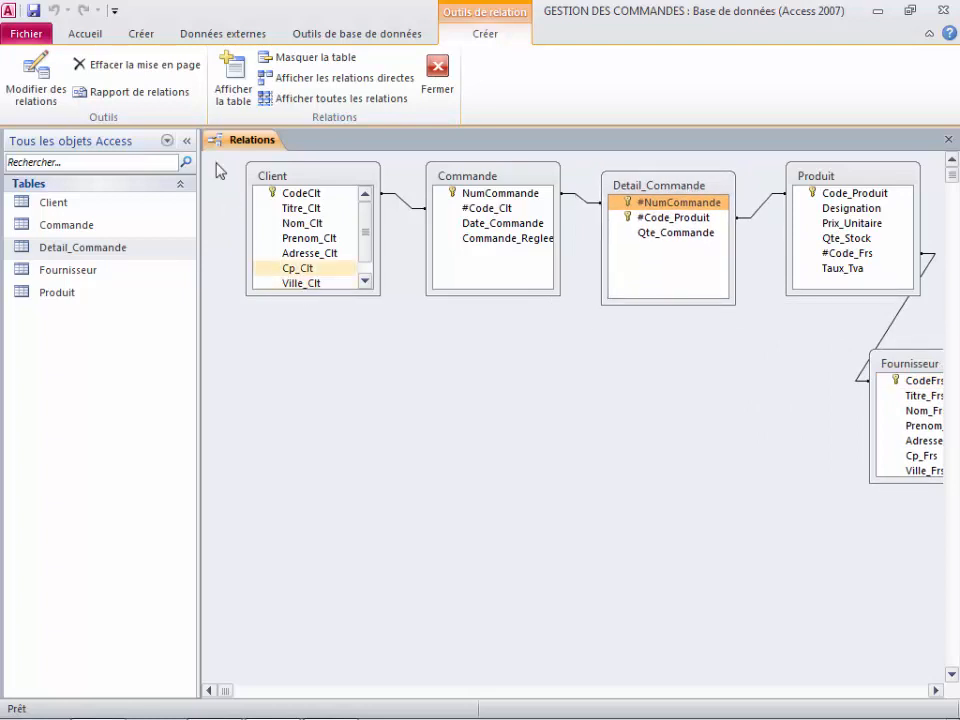
Collapse the navigation pane, then move Fournisseur to the right of Produit and lower Commande below the row of tables
click(185, 142)
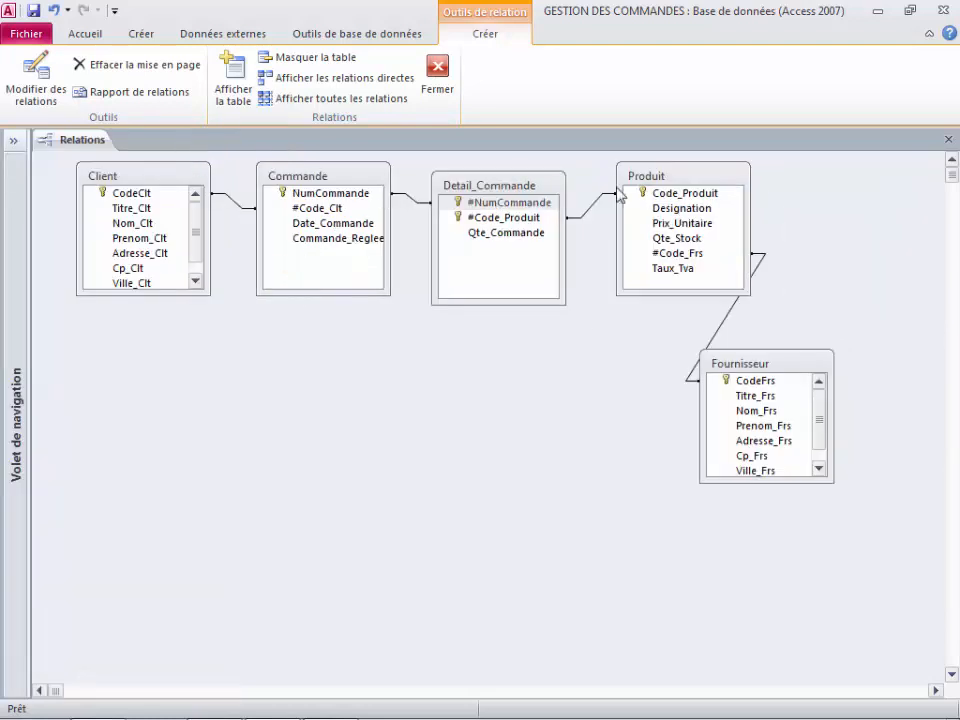
click(778, 366)
drag(779, 366, 885, 173)
drag(358, 182, 342, 270)
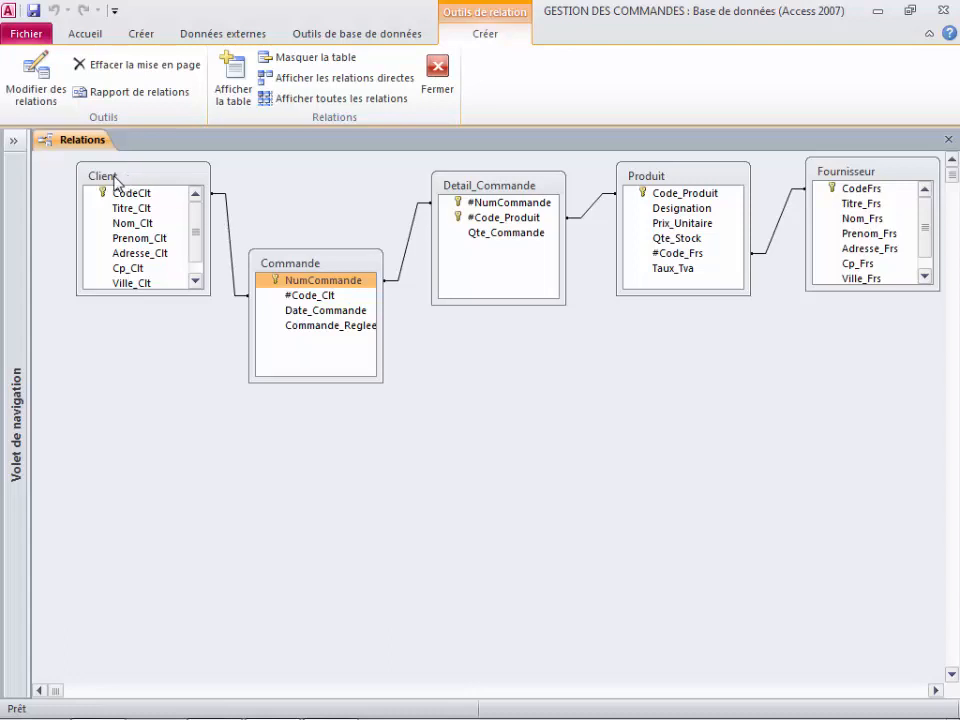
Enforce referential integrity on the Client–Commande relationship, with cascading updates of related fields and cascading deletion of related records
right_click(231, 248)
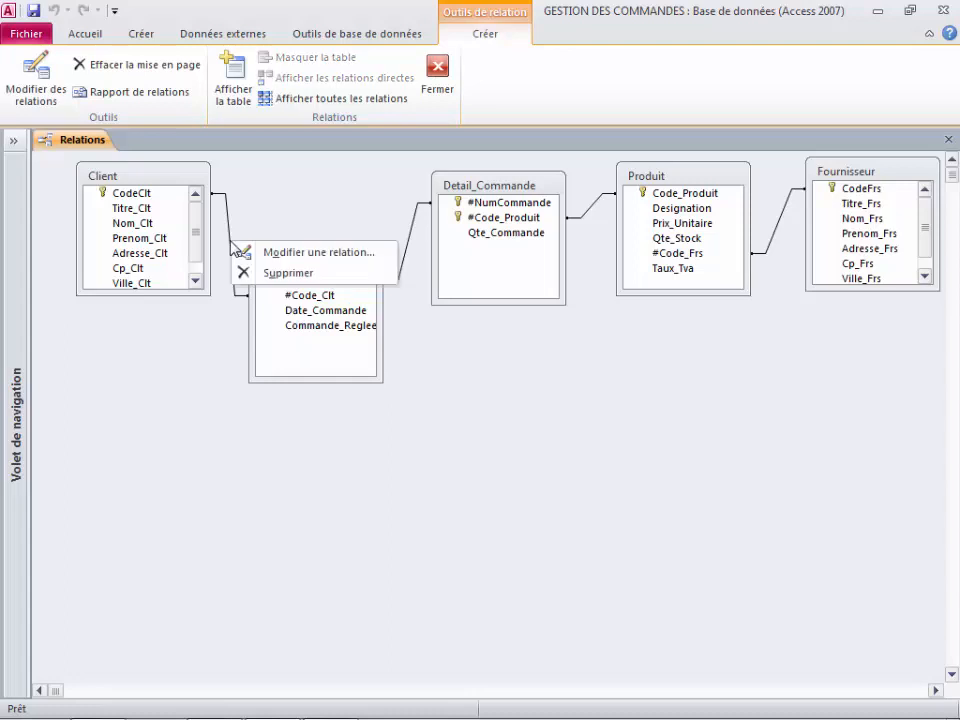
click(296, 257)
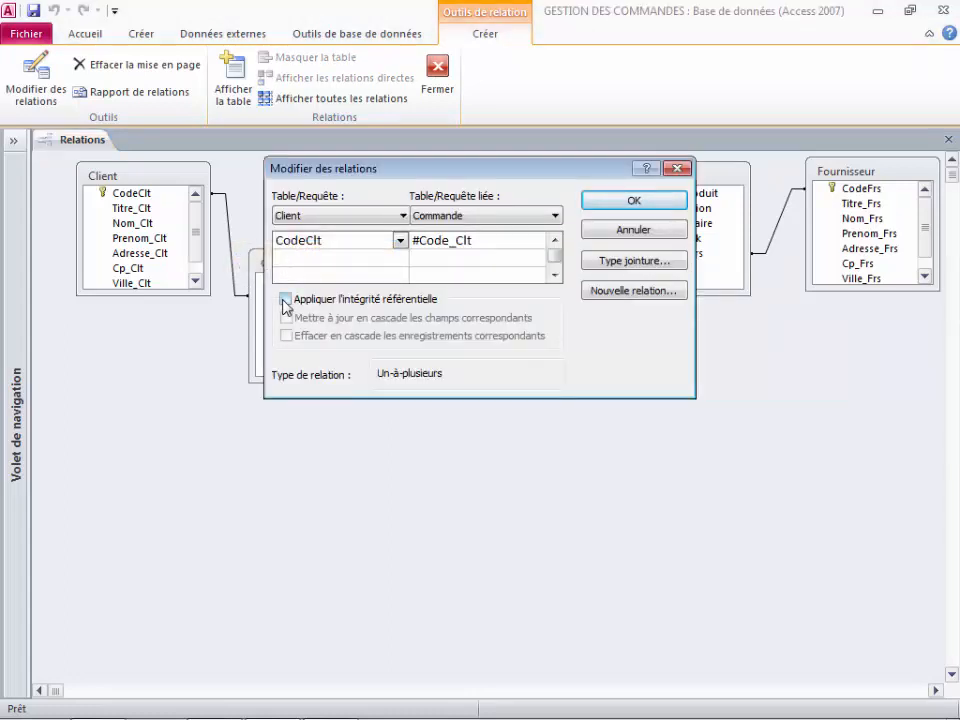
click(288, 300)
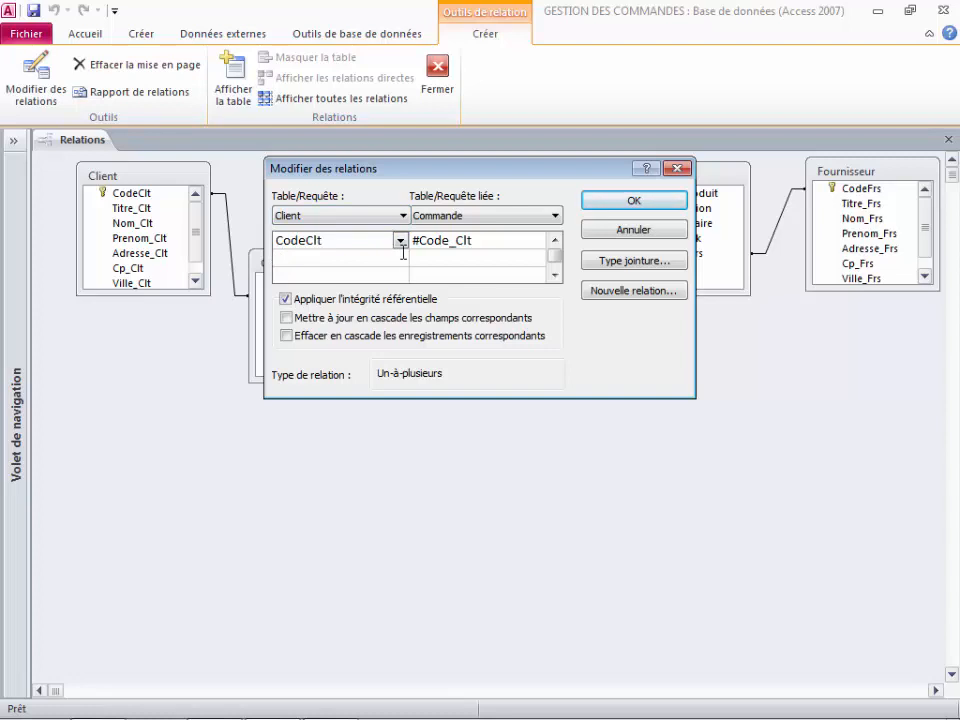
click(286, 318)
click(287, 338)
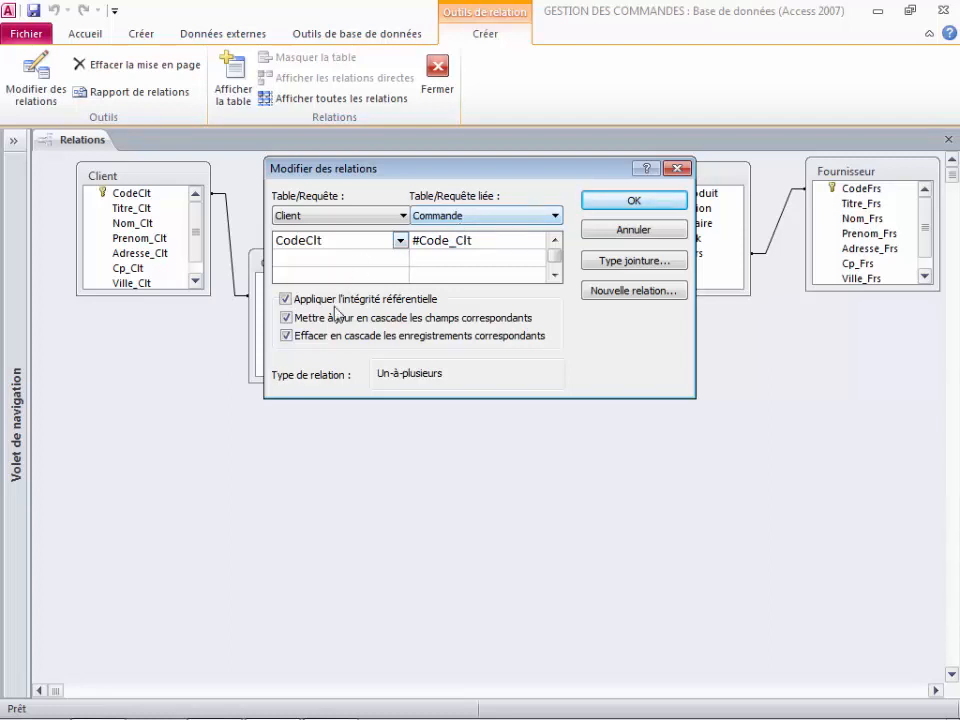
click(610, 204)
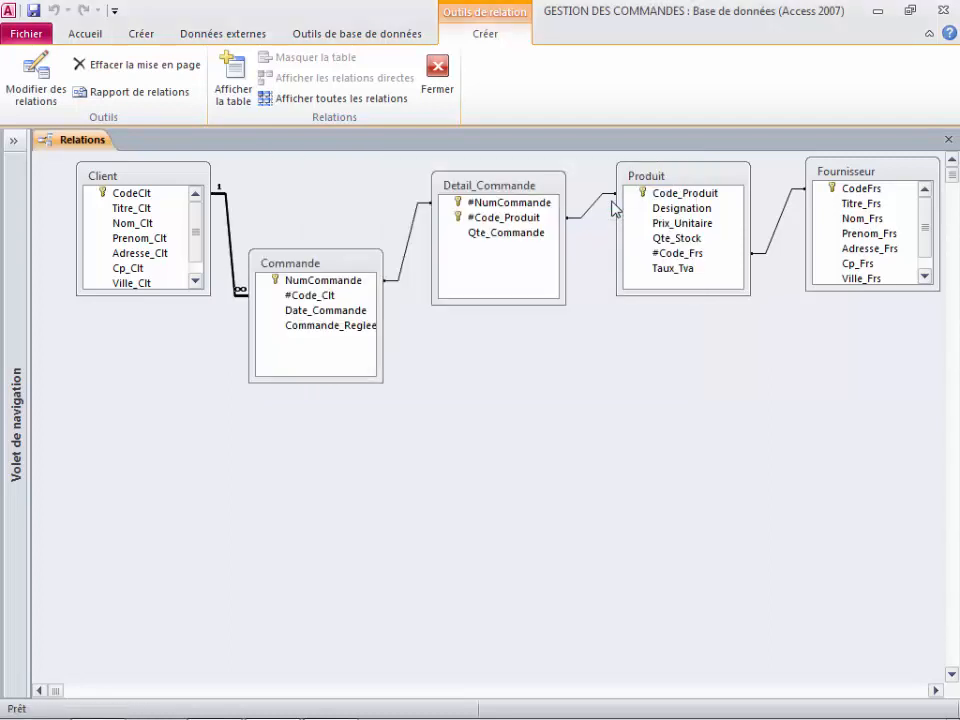
Shift Commande slightly to the right and enforce referential integrity on the Commande–Detail_Commande relationship, with cascading updates and deletions
drag(312, 273, 331, 268)
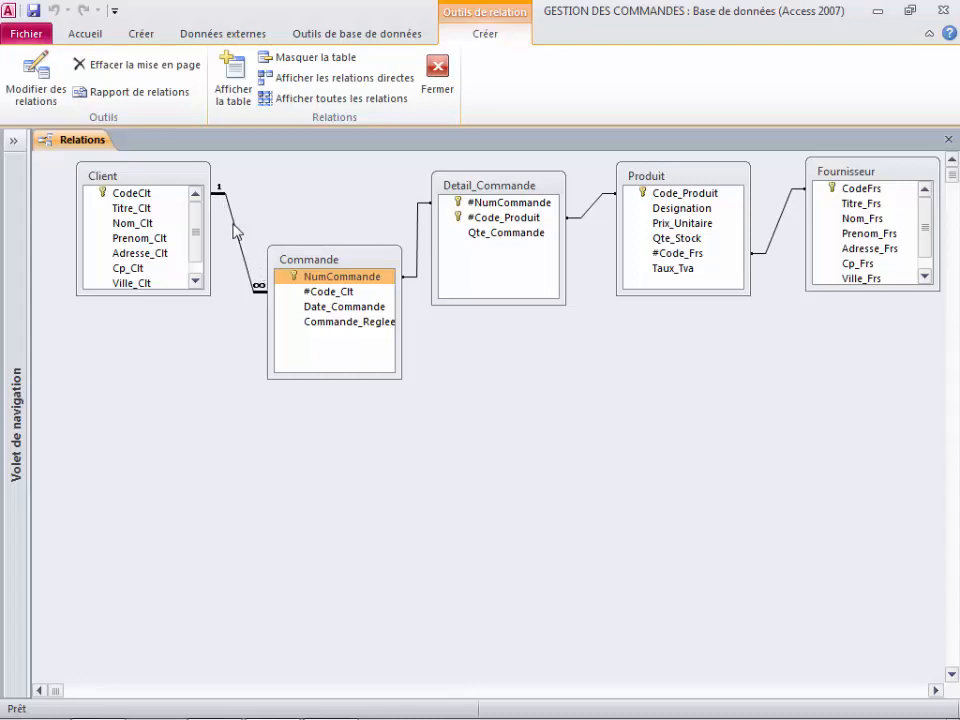
right_click(420, 242)
click(455, 248)
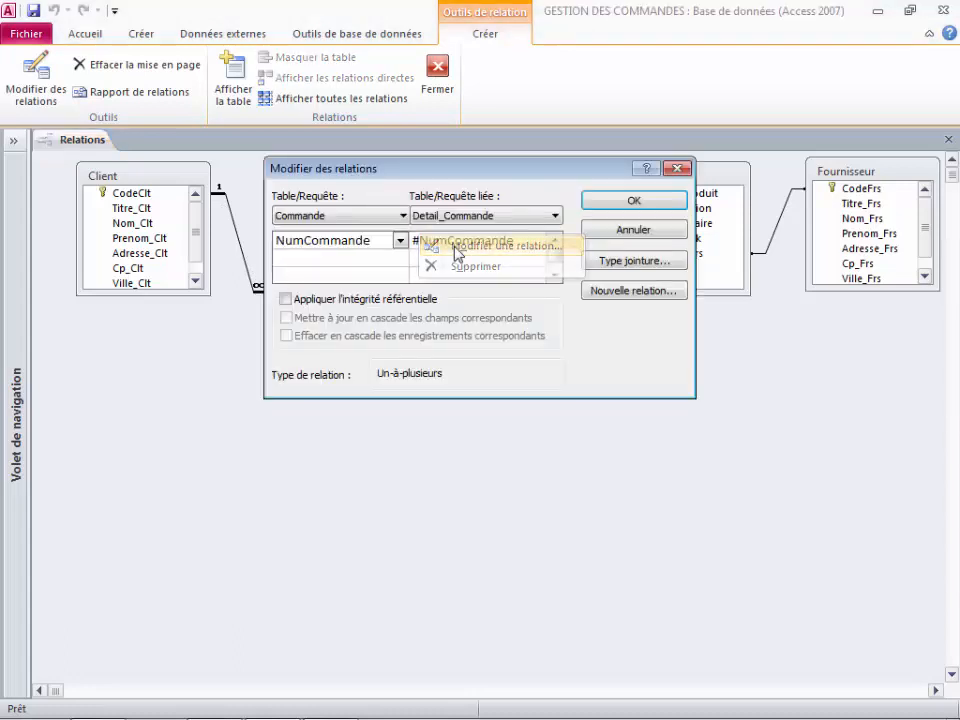
click(286, 299)
click(286, 299)
click(286, 299)
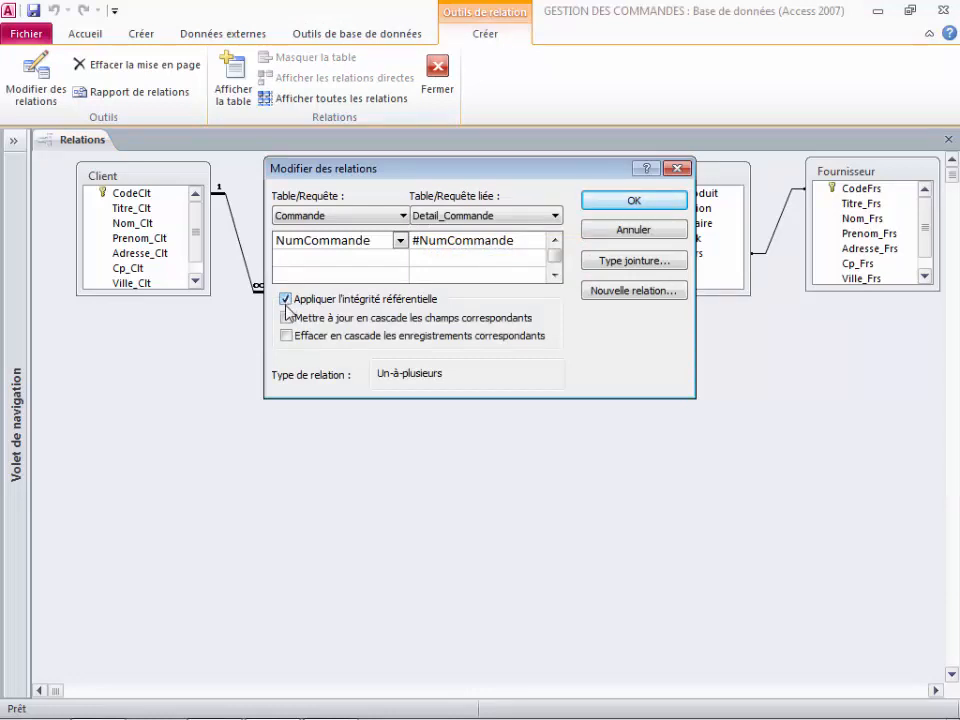
click(288, 318)
click(288, 336)
click(624, 202)
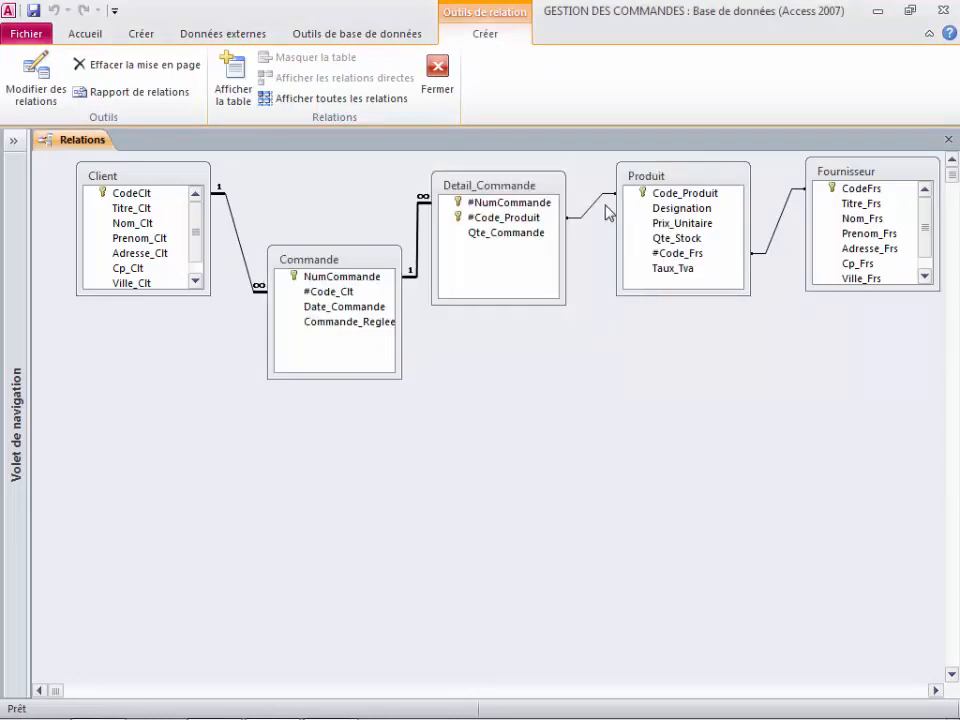
Enforce referential integrity on the Produit–Detail_Commande relationship, with cascading updates of related fields and cascading deletion of related records
right_click(597, 208)
click(628, 212)
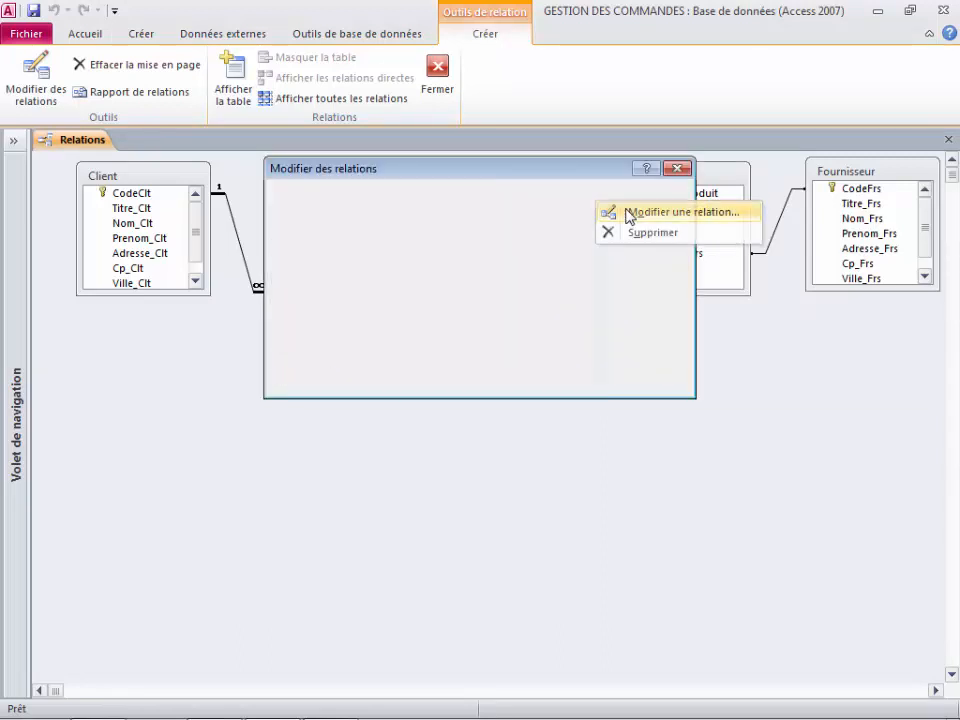
click(287, 299)
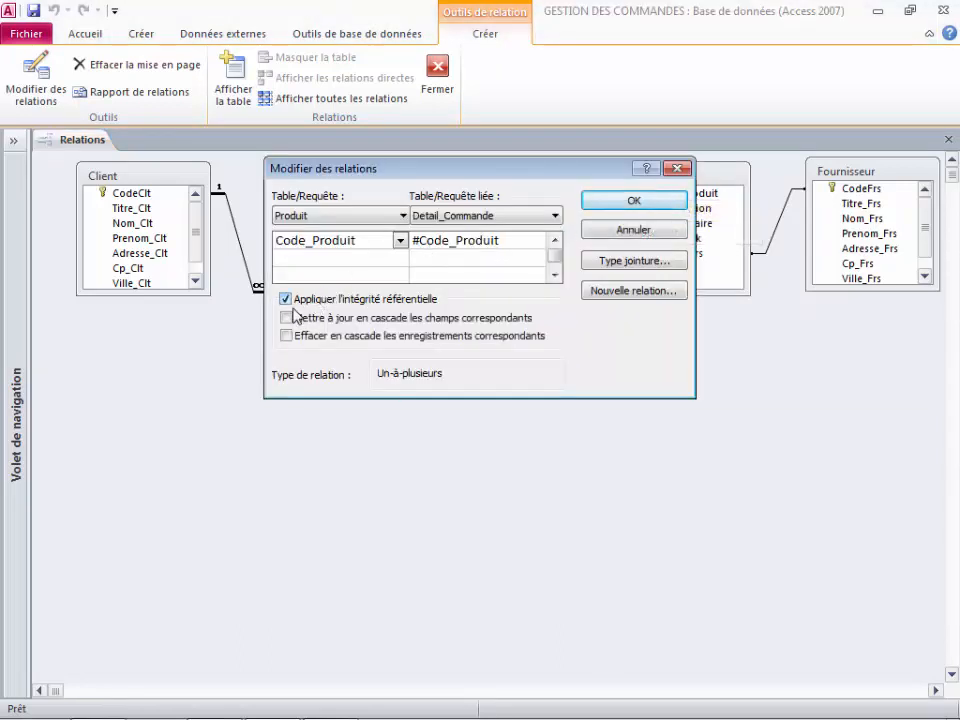
click(286, 318)
click(286, 336)
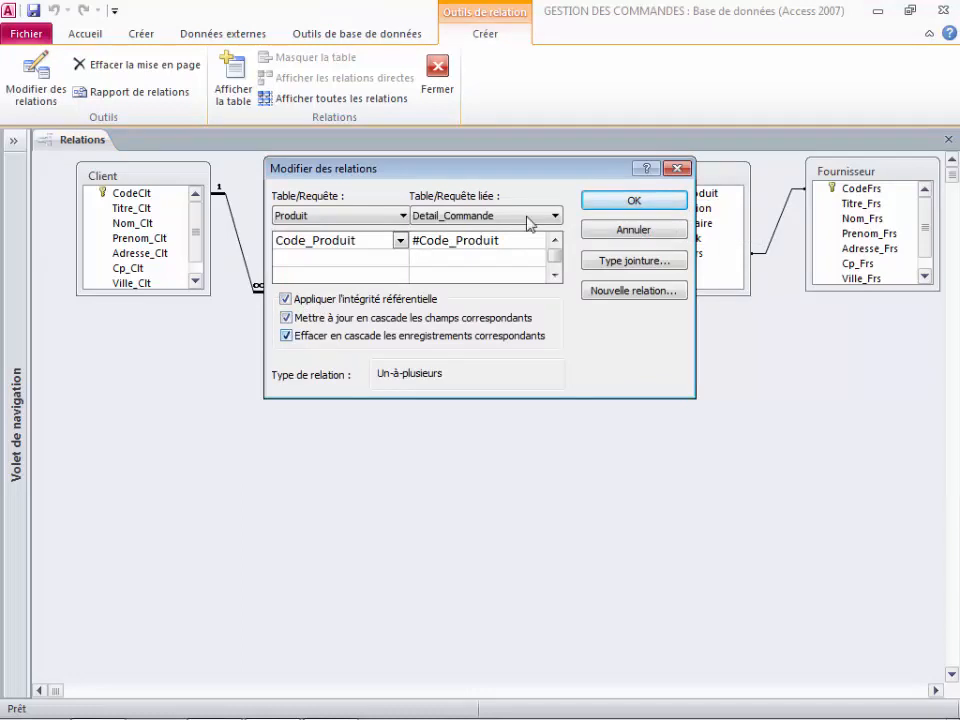
click(630, 202)
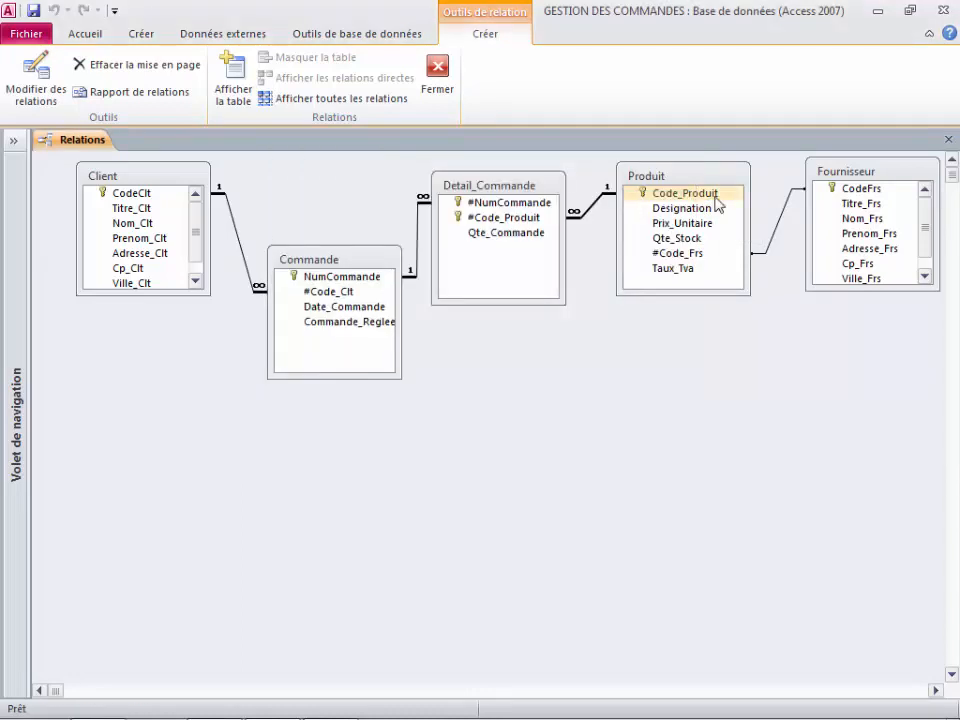
Enforce referential integrity on the Fournisseur–Produit relationship, with cascading updates of related fields and cascading deletion of related records
right_click(783, 219)
click(816, 226)
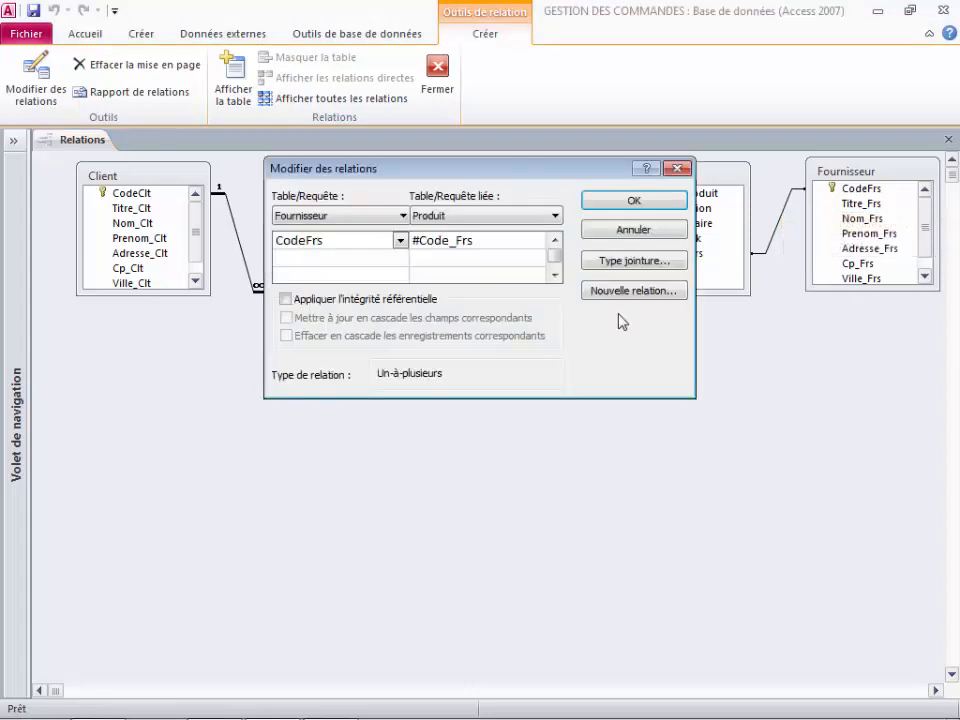
click(397, 302)
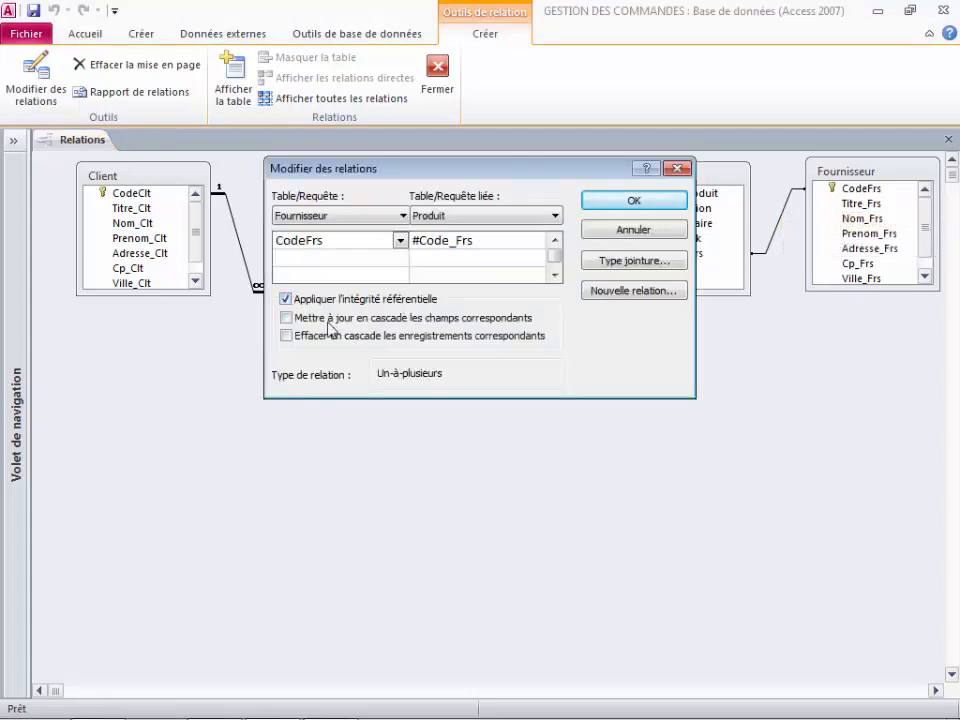
click(289, 318)
click(312, 337)
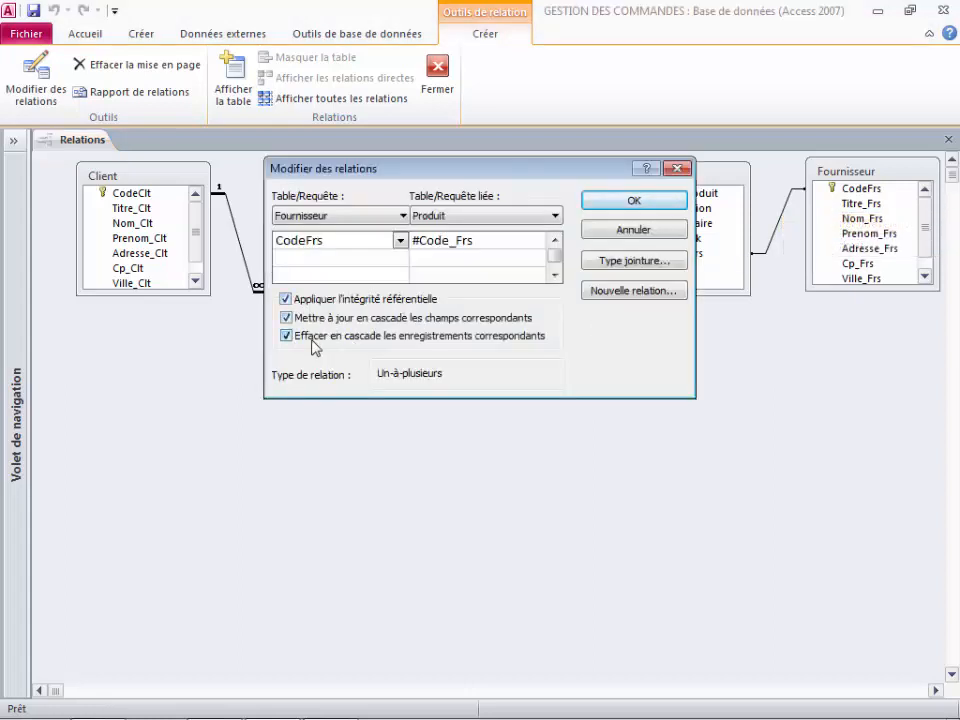
click(634, 203)
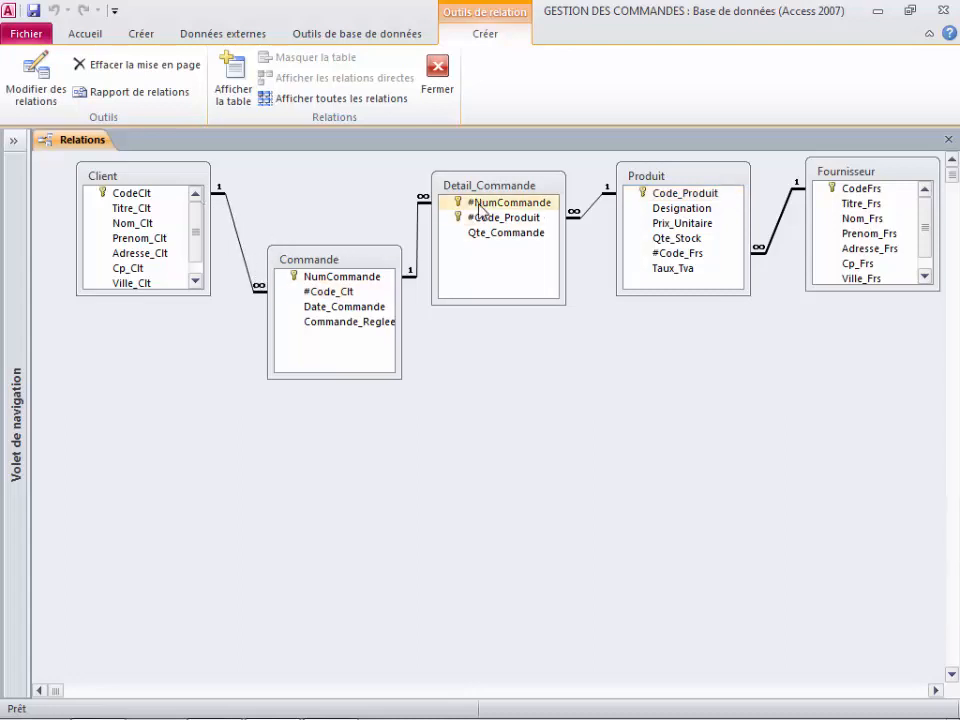
Rearrange the diagram with Detail_Commande below the other tables, Commande raised beside Client, and Produit lowered slightly to align with Commande
drag(366, 264, 350, 245)
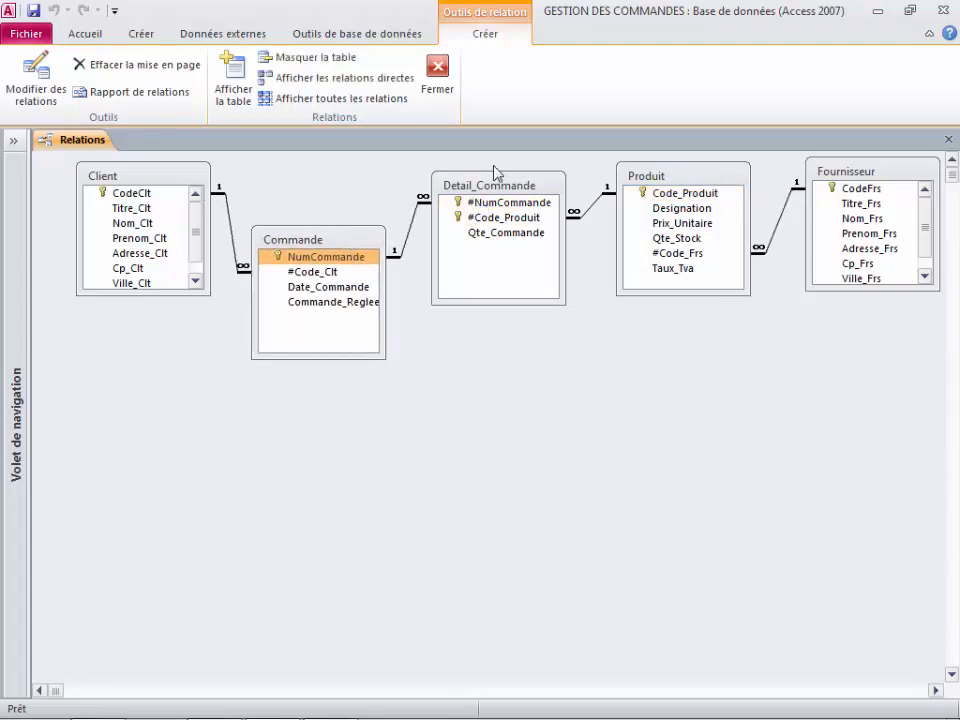
drag(505, 188, 521, 353)
drag(365, 248, 371, 204)
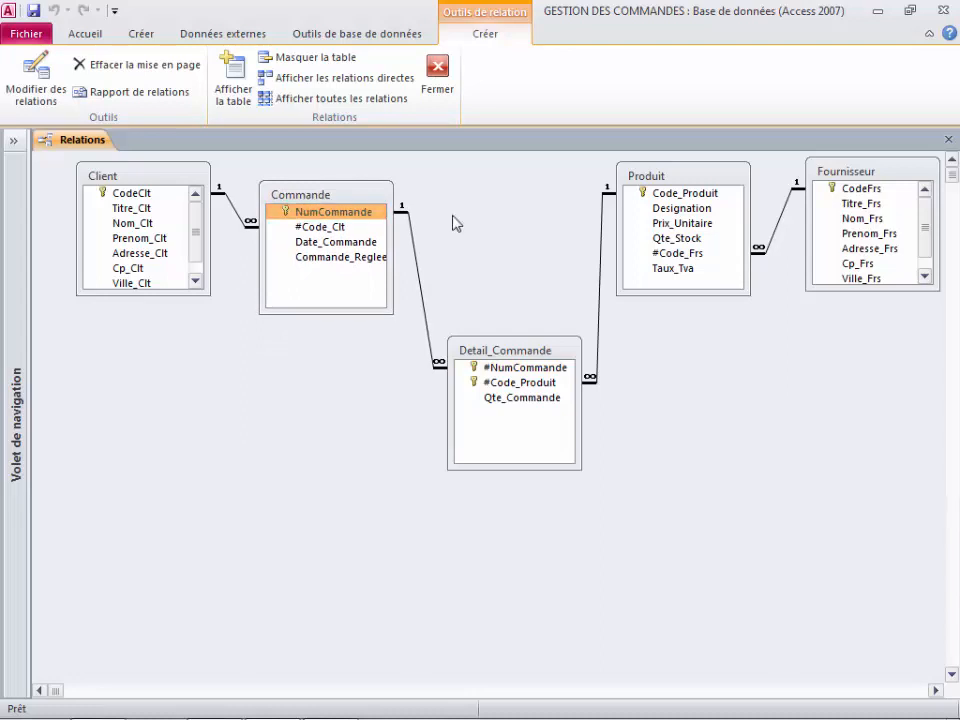
drag(643, 189, 648, 205)
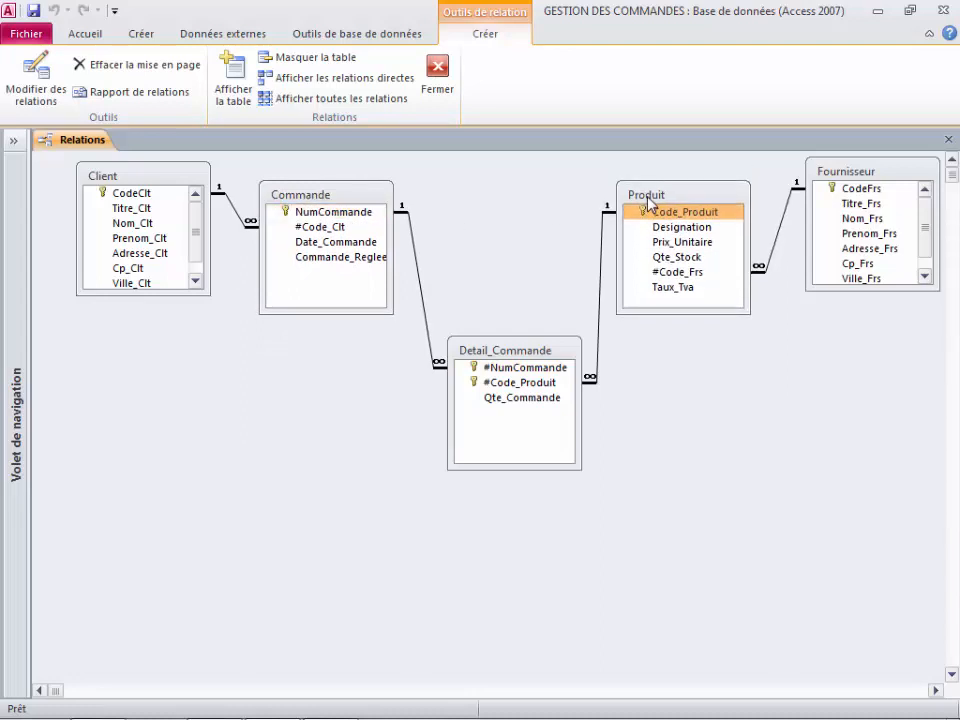